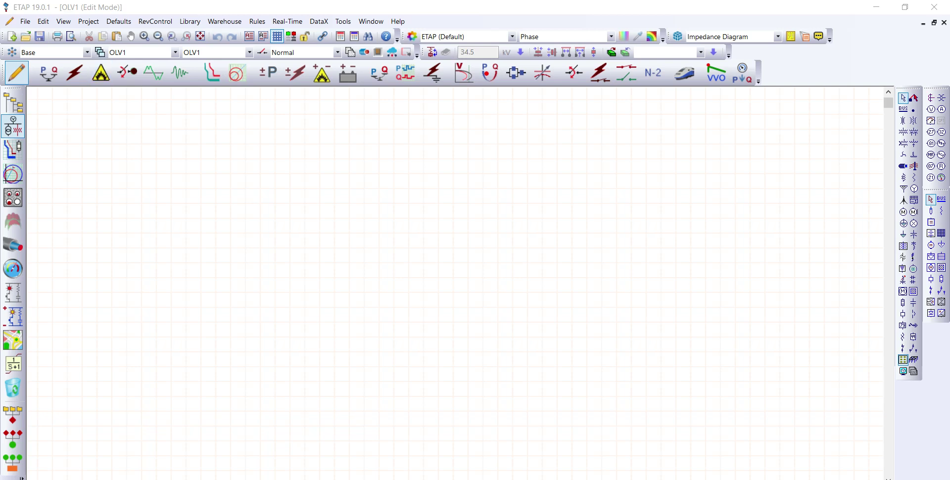
# In Project Standards, choose IEC and 50 Hz, accept the frequency warning, and apply.
pyautogui.click(88, 22)
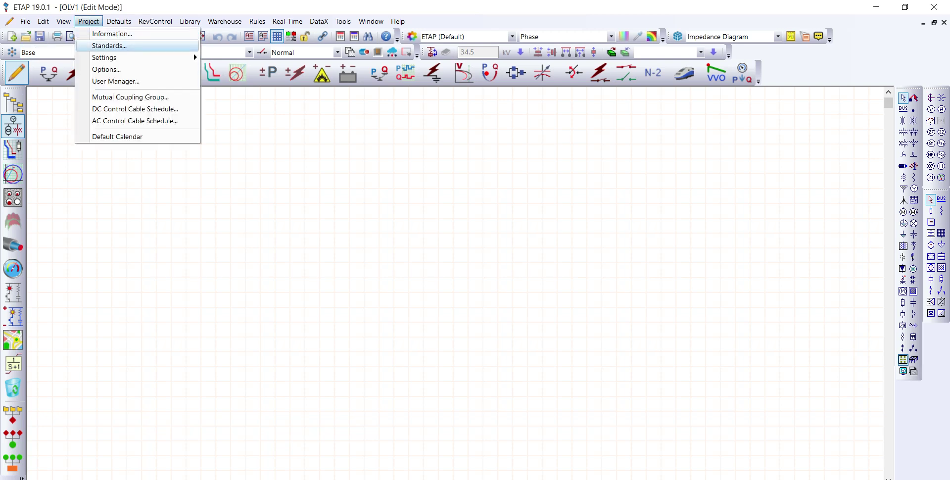
pyautogui.click(109, 46)
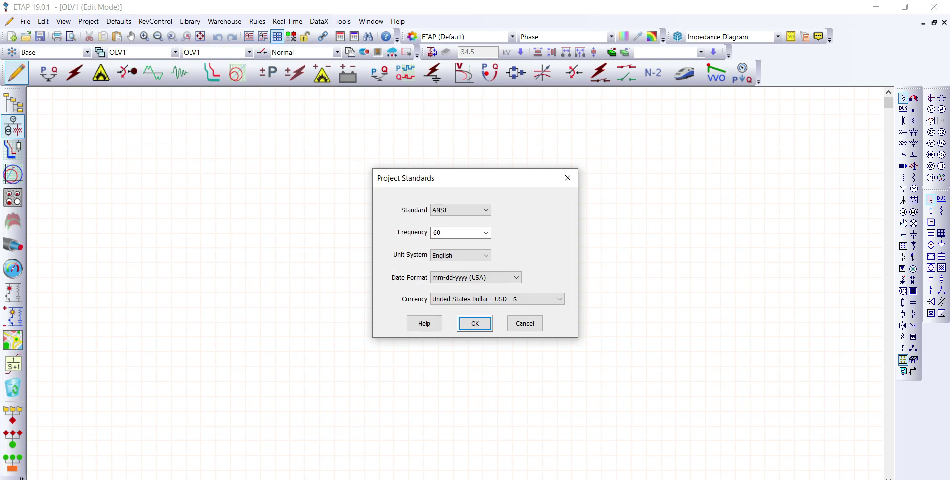
pyautogui.click(460, 210)
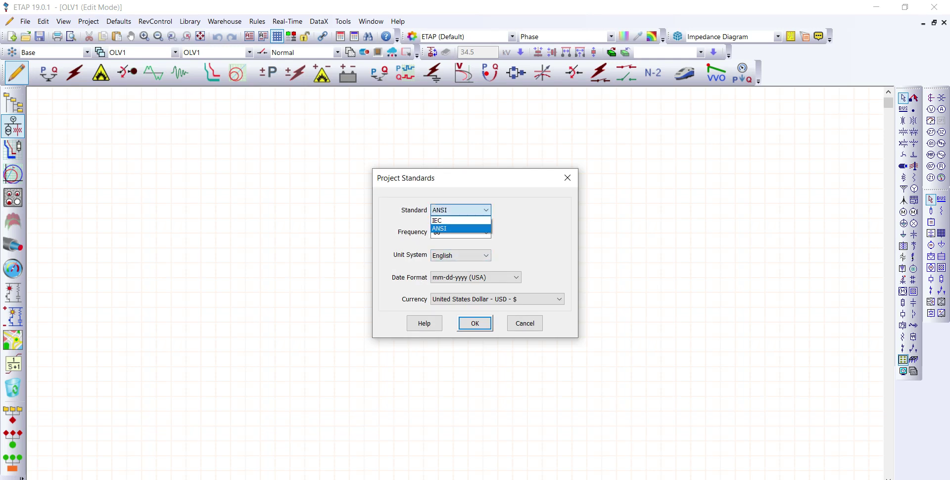
pyautogui.click(460, 221)
pyautogui.click(455, 232)
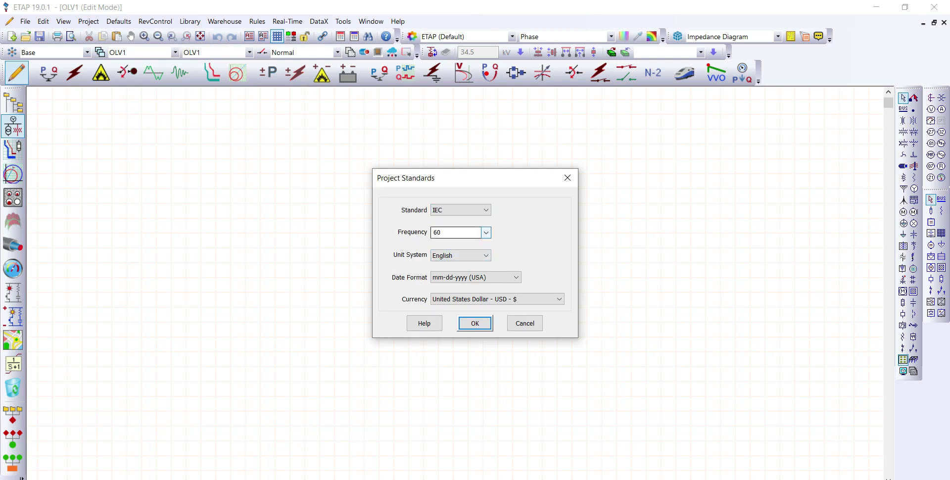
pyautogui.click(485, 232)
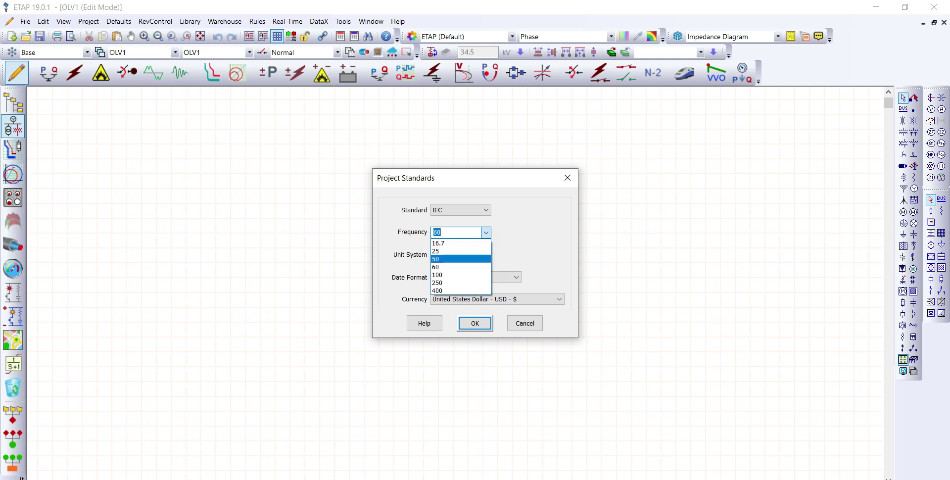
pyautogui.click(461, 259)
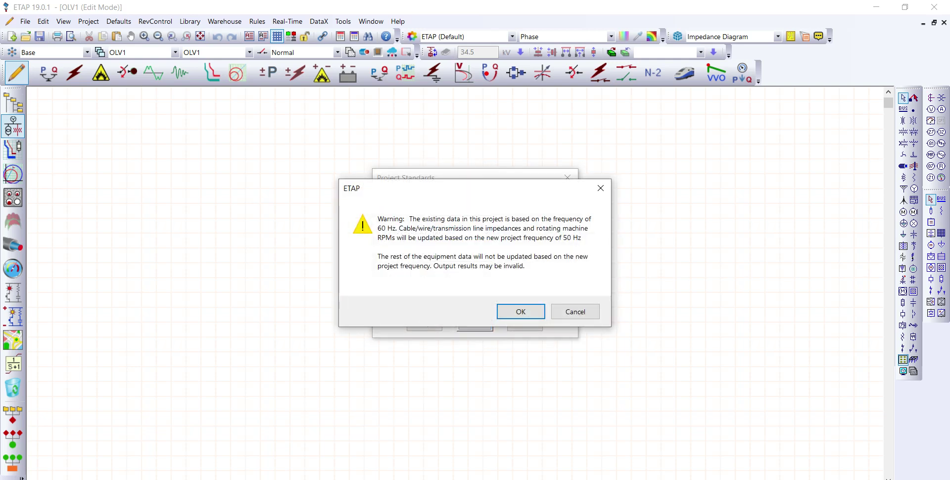
pyautogui.click(518, 311)
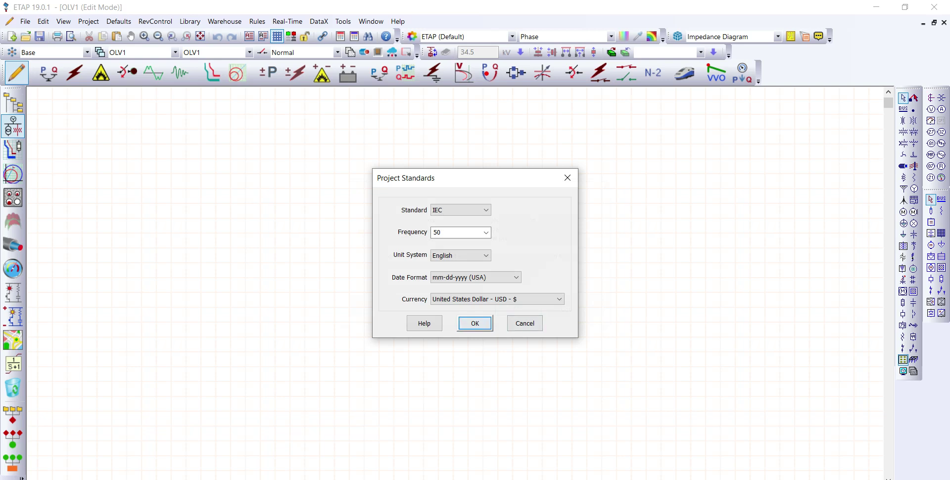
pyautogui.press('Return')
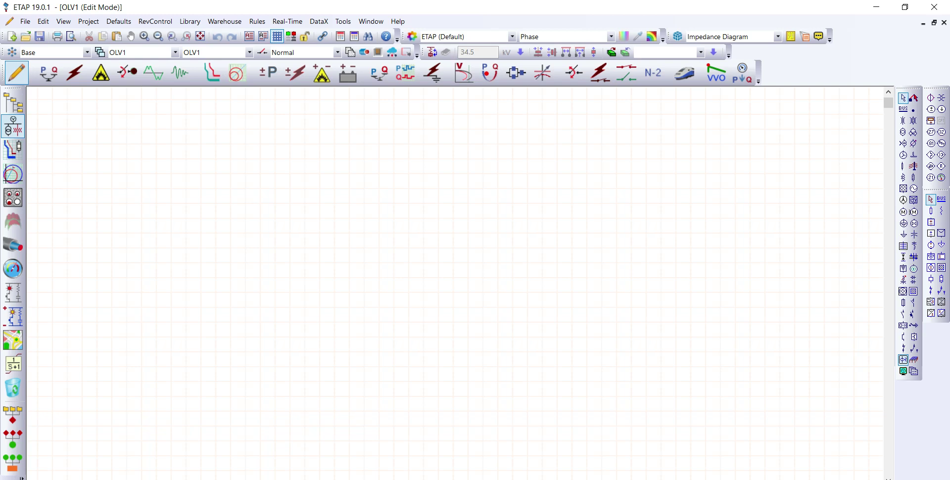
# Place Power Grid U7, Bus14, transformer T7, Bus15 and induction motor Mtr7 top to bottom.
pyautogui.click(903, 188)
pyautogui.click(411, 122)
pyautogui.click(903, 108)
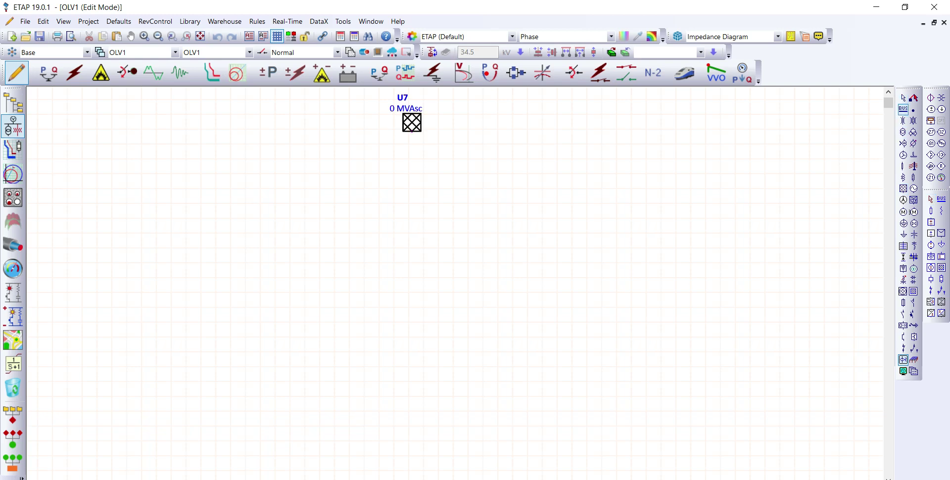
pyautogui.click(412, 173)
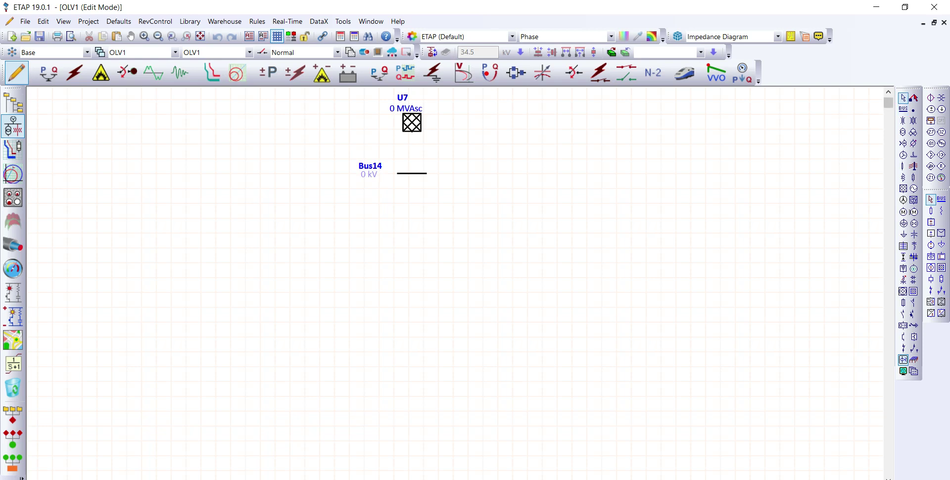
pyautogui.click(903, 132)
pyautogui.click(412, 232)
pyautogui.click(903, 109)
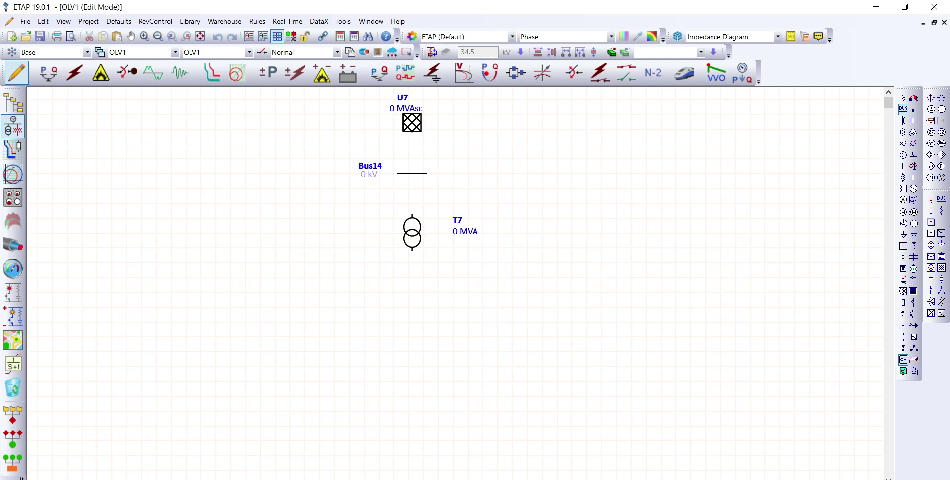
pyautogui.click(412, 295)
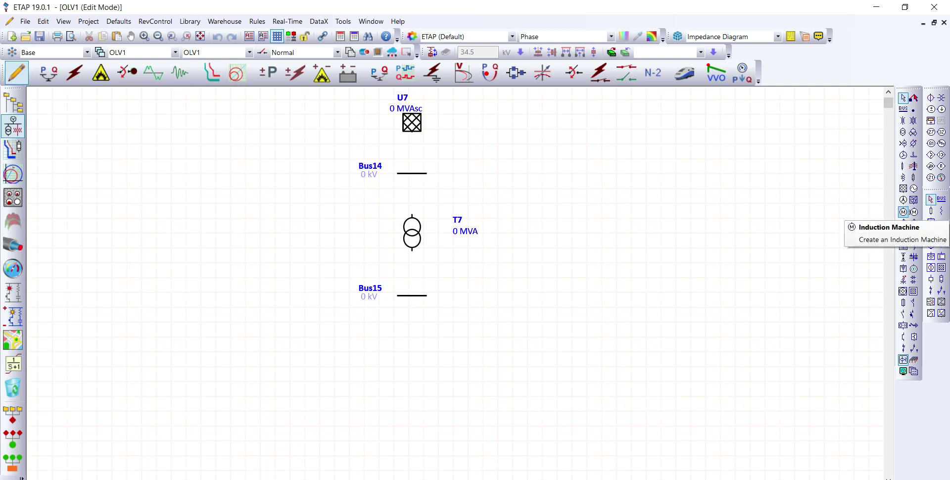
pyautogui.click(903, 212)
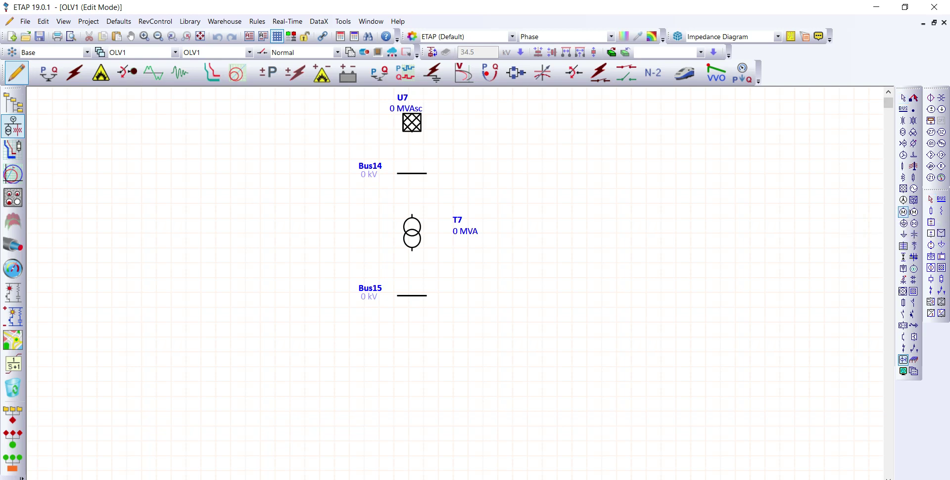
pyautogui.click(412, 352)
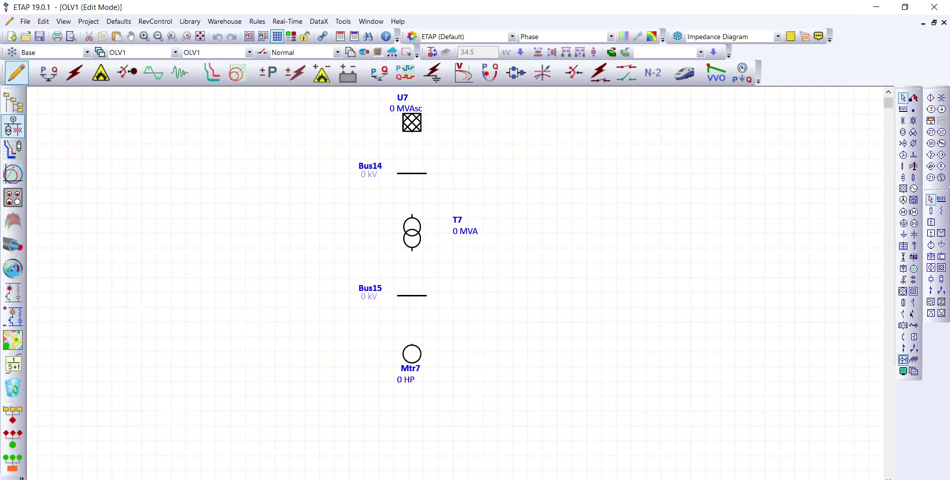
# Connect U7–Bus14–T7–Bus15–Mtr7 in series and stretch Bus15 out to the right.
pyautogui.moveTo(412, 132); pyautogui.dragTo(412, 173)
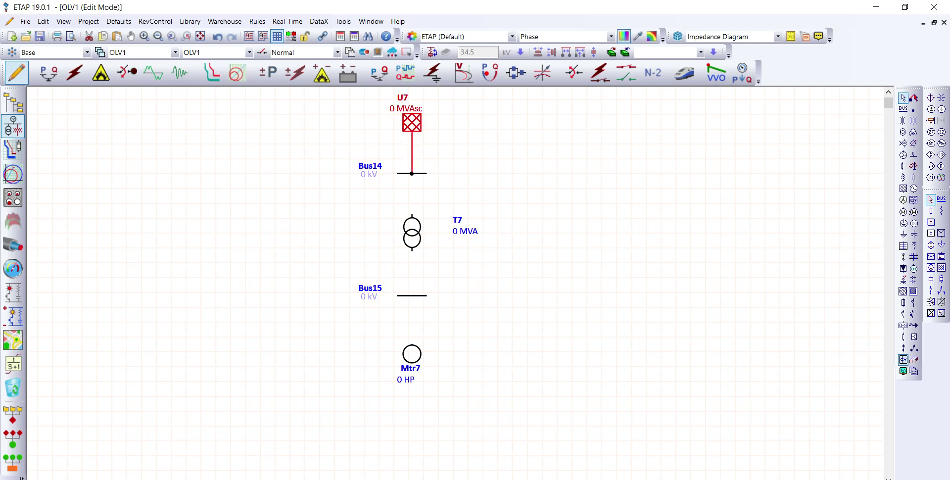
pyautogui.moveTo(412, 213); pyautogui.dragTo(412, 173)
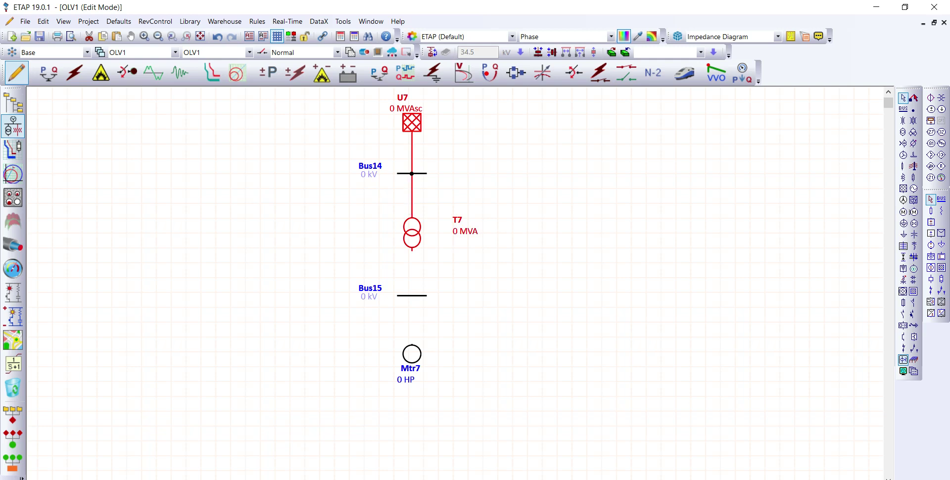
pyautogui.moveTo(411, 250); pyautogui.dragTo(412, 295)
pyautogui.moveTo(411, 343); pyautogui.dragTo(412, 296)
pyautogui.click(422, 295)
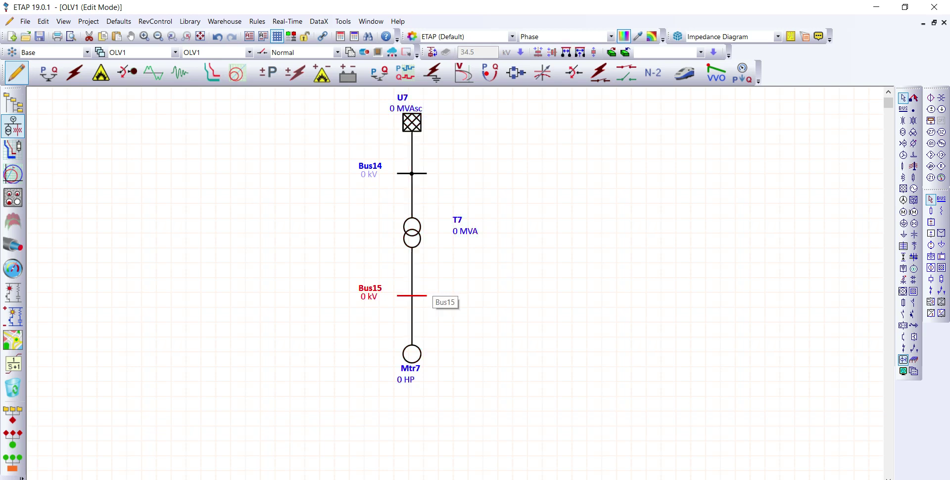
pyautogui.moveTo(426, 295); pyautogui.dragTo(506, 295)
# Place static load Load3 under the right end of Bus15 and connect it to Bus15.
pyautogui.click(903, 234)
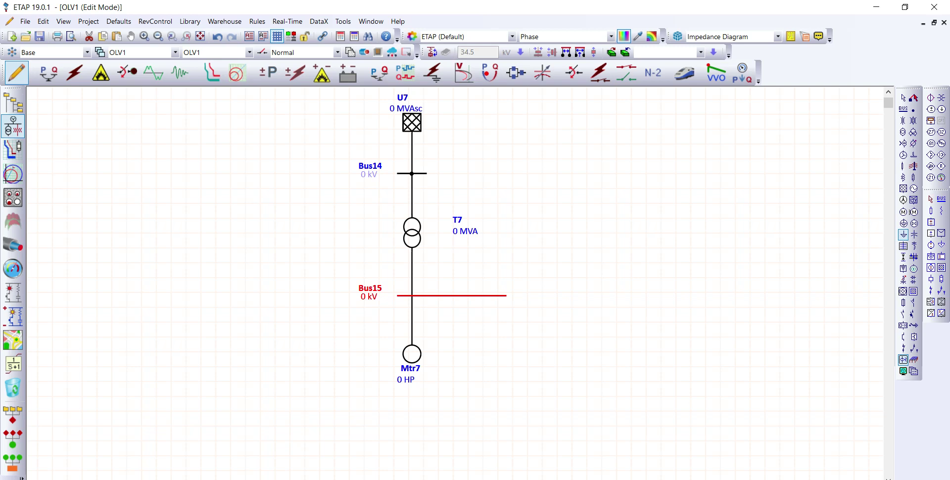
pyautogui.click(471, 355)
pyautogui.moveTo(471, 347); pyautogui.dragTo(472, 296)
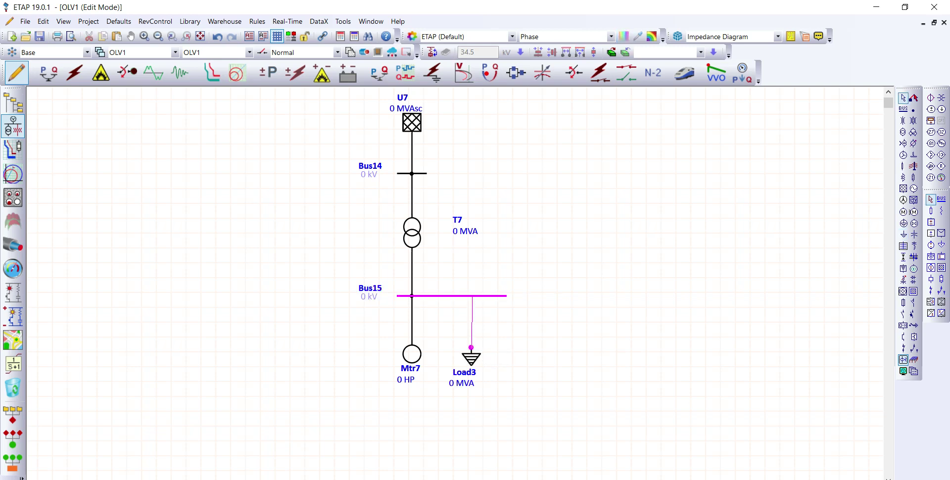
pyautogui.moveTo(473, 296); pyautogui.dragTo(471, 295)
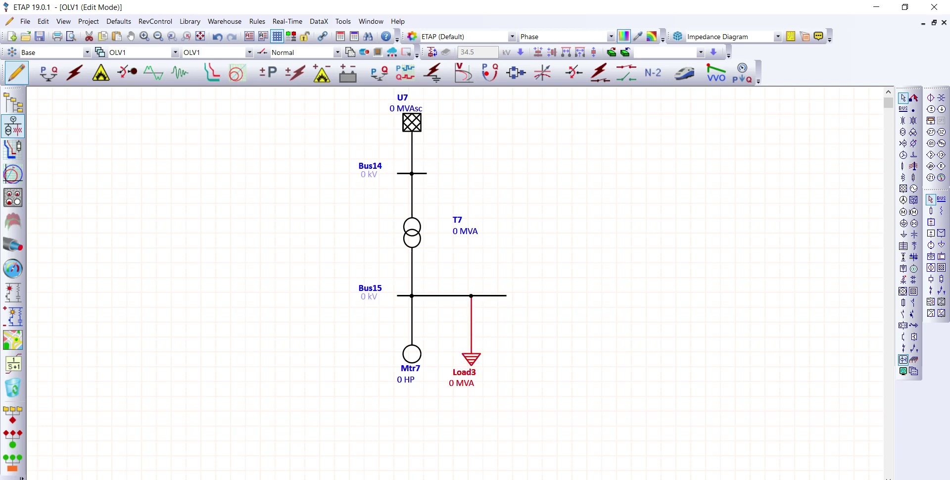
# Reposition the T7 and Load3 labels next to their elements.
pyautogui.press('Escape')
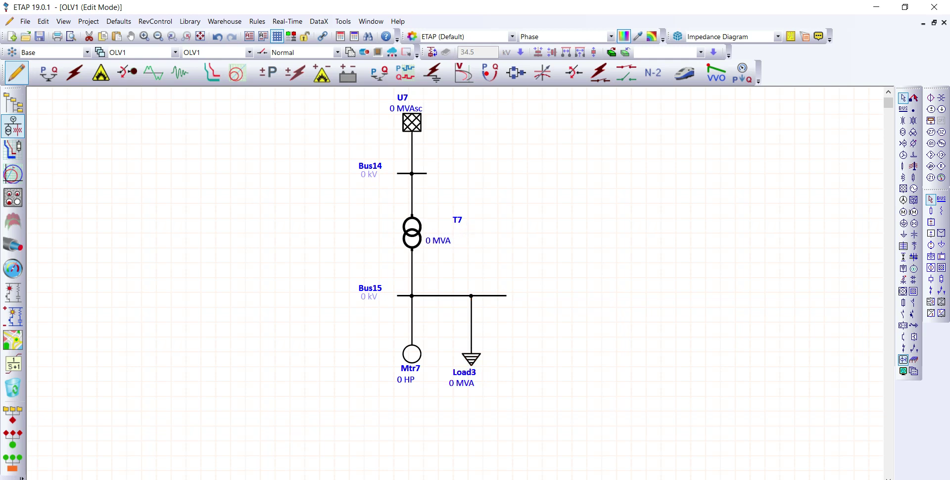
pyautogui.moveTo(454, 219); pyautogui.dragTo(442, 227)
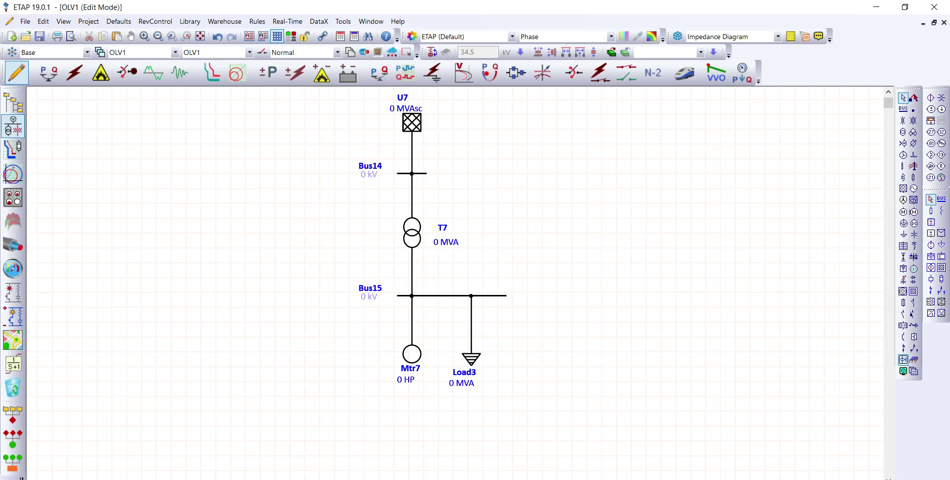
pyautogui.moveTo(464, 372); pyautogui.dragTo(470, 385)
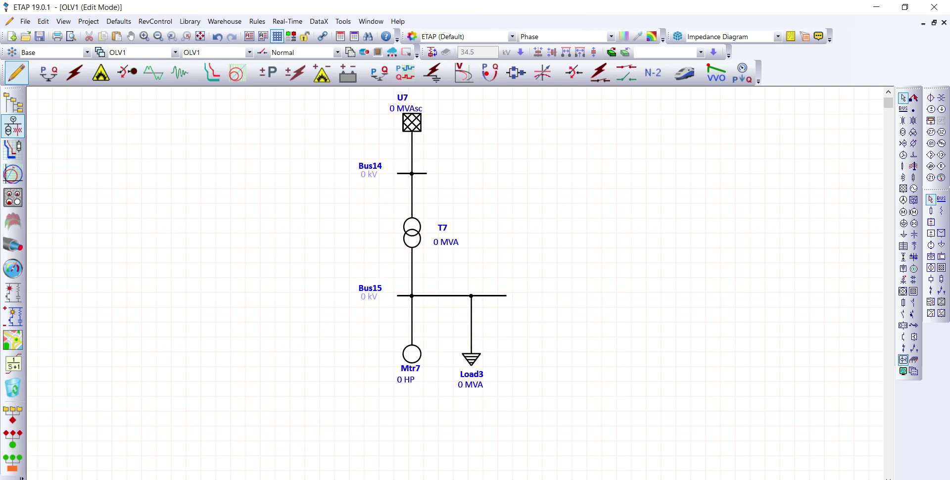
# Rate transformer T7 at 11 kV primary, 0.4 kV secondary and 1.6 MVA.
pyautogui.doubleClick(415, 233)
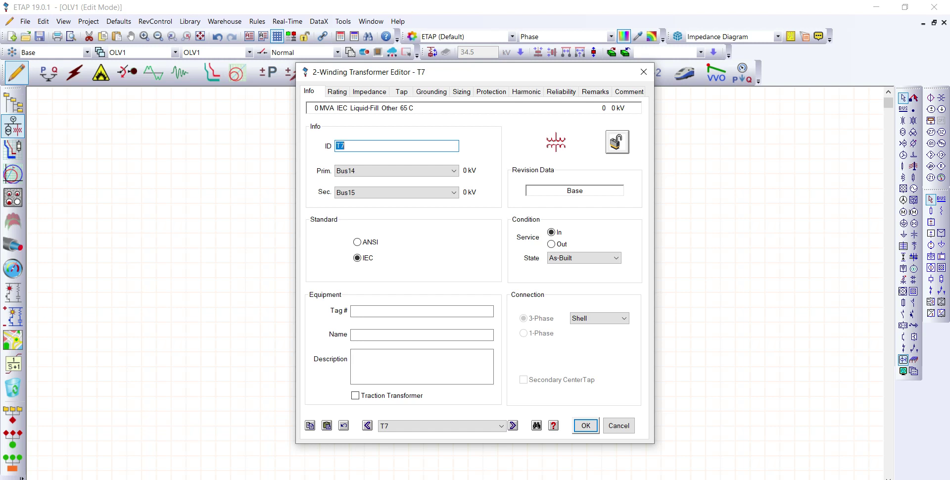
pyautogui.hotkey('ctrl', 'Tab')
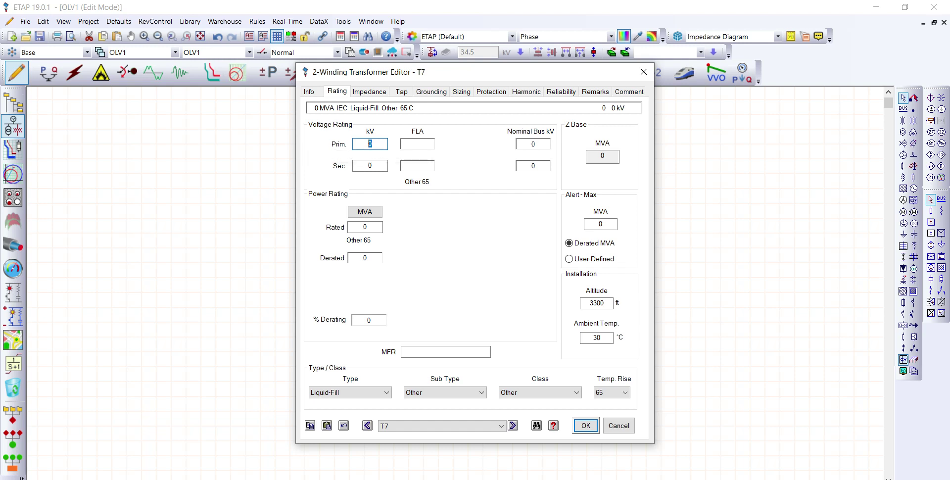
pyautogui.write('11')
pyautogui.press('Tab')
pyautogui.write('0.4')
pyautogui.click(365, 226)
pyautogui.write('1.6')
pyautogui.press('Tab')
pyautogui.press('Tab')
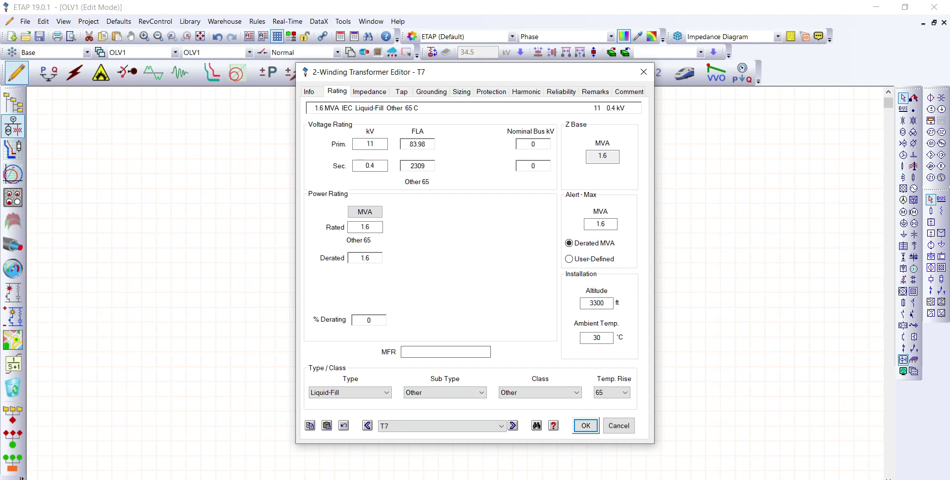
# Set T7 as Liquid-Fill type, Mineral Oil sub type, ONAN cooling class.
pyautogui.hotkey('alt', 'Down')
pyautogui.press('Return')
pyautogui.press('Tab')
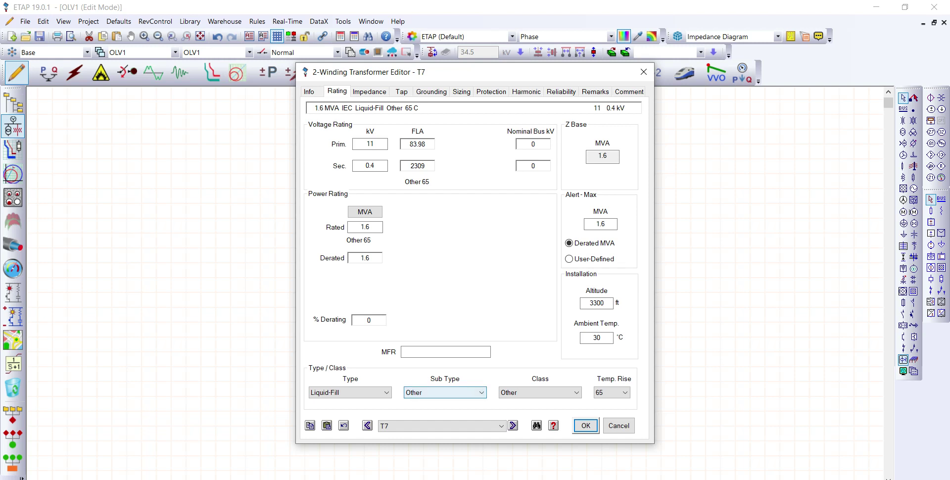
pyautogui.hotkey('alt', 'Down')
pyautogui.press('Home')
pyautogui.press('Return')
pyautogui.click(440, 426)
pyautogui.press('Tab')
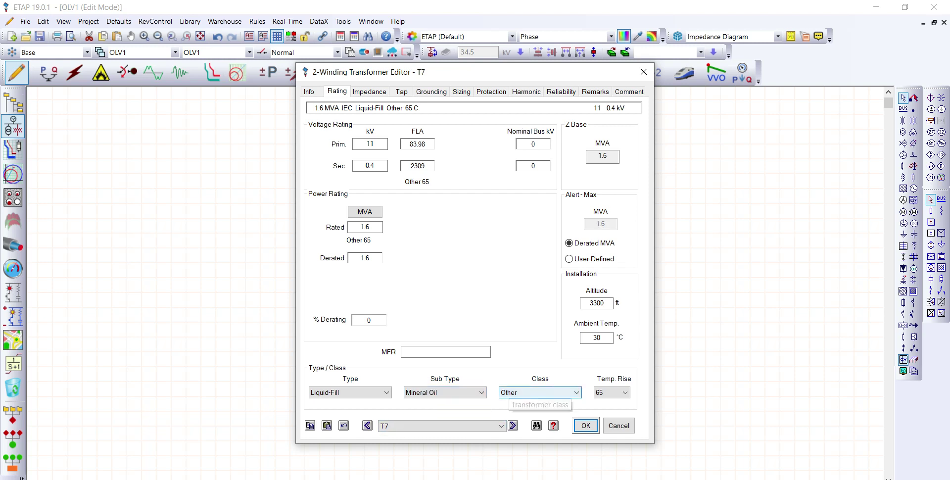
pyautogui.hotkey('alt', 'Down')
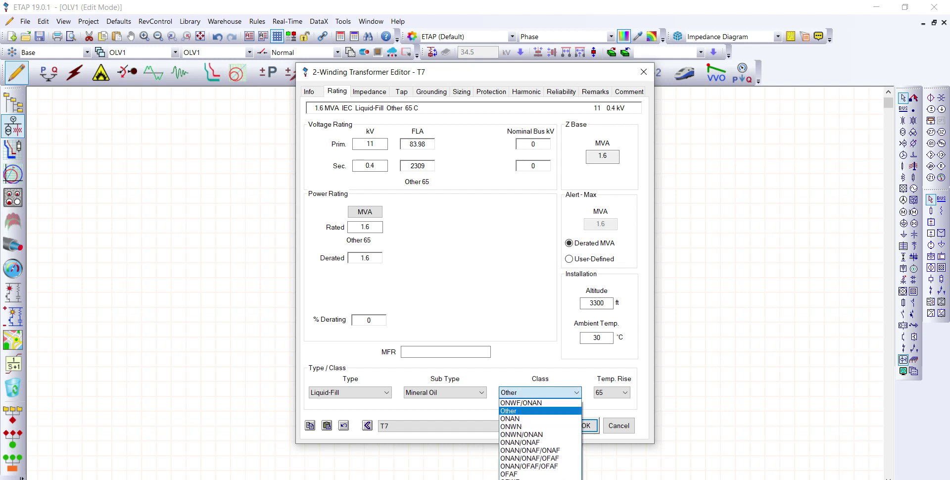
pyautogui.press('Down')
pyautogui.press('Return')
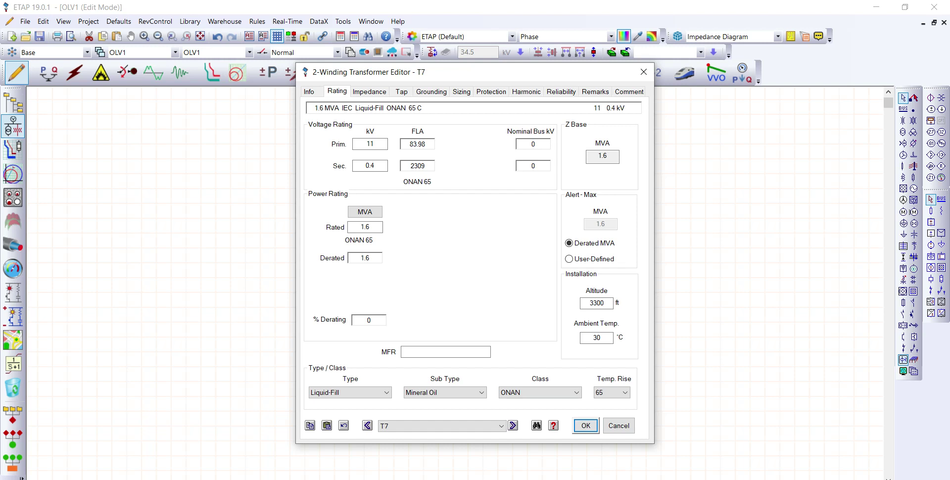
# Apply typical impedance and X/R values (6.25 %Z, X/R 6) to T7 and confirm.
pyautogui.click(369, 91)
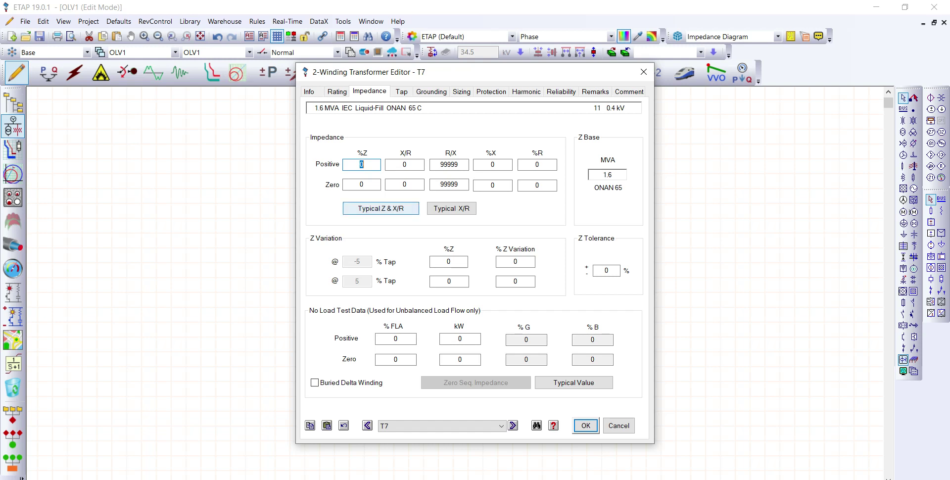
pyautogui.click(381, 209)
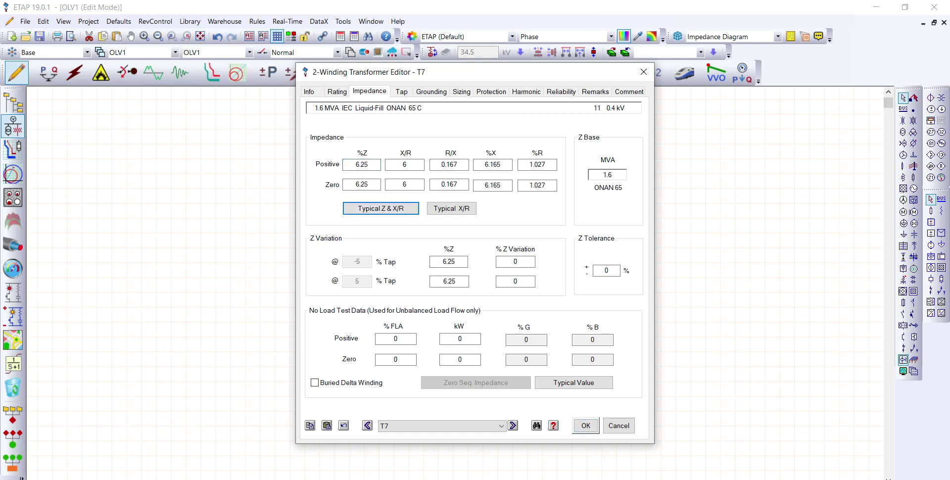
pyautogui.click(585, 425)
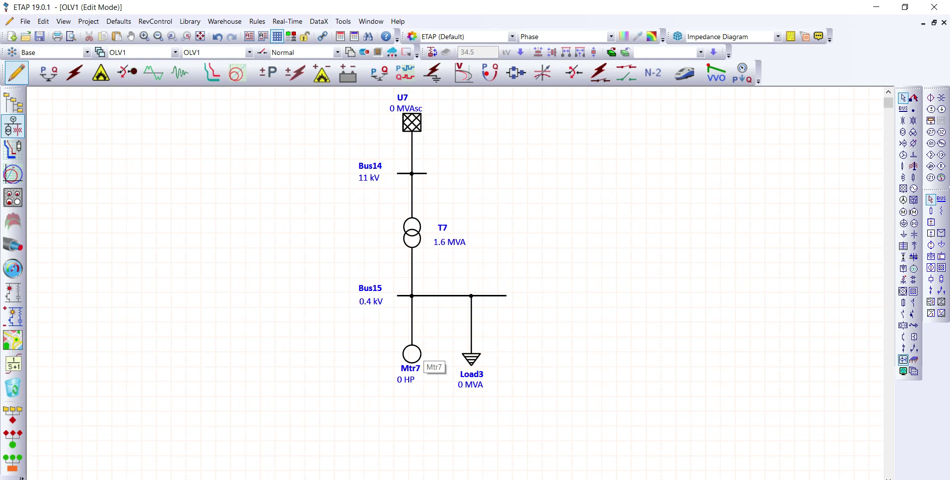
# Load the 200 kW, 0.4 kV, 2-pole 3000 rpm ALSTOM library motor into Mtr7's nameplate.
pyautogui.doubleClick(415, 356)
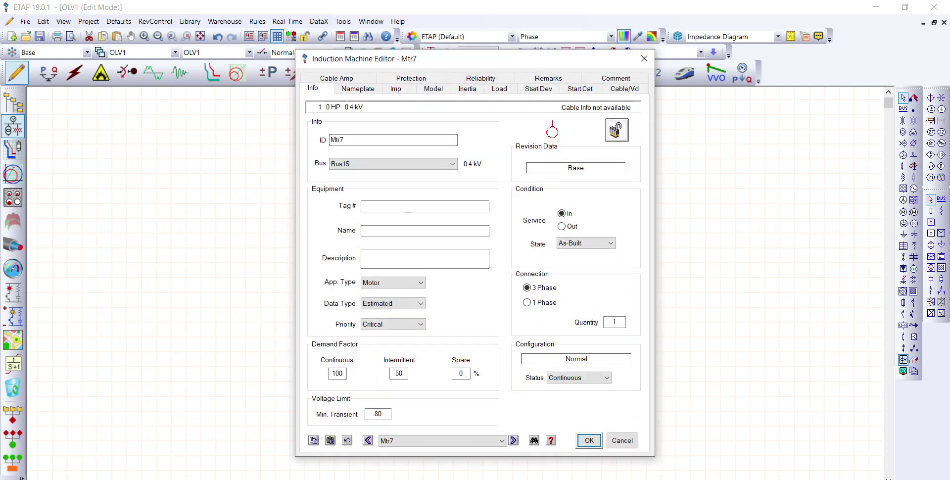
pyautogui.click(358, 88)
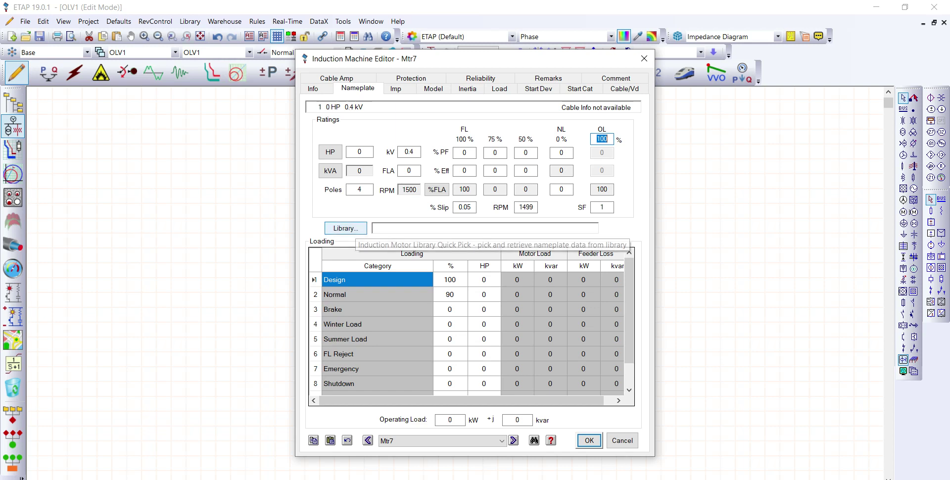
pyautogui.click(345, 228)
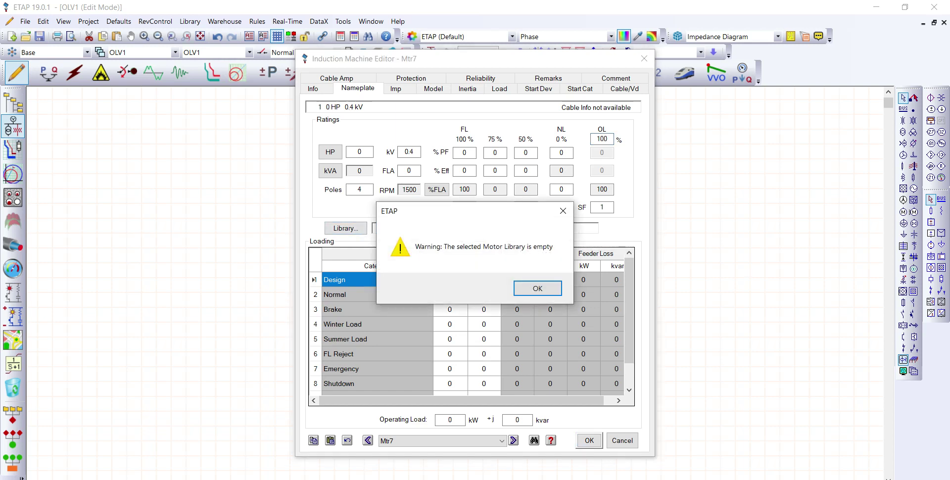
pyautogui.press('Return')
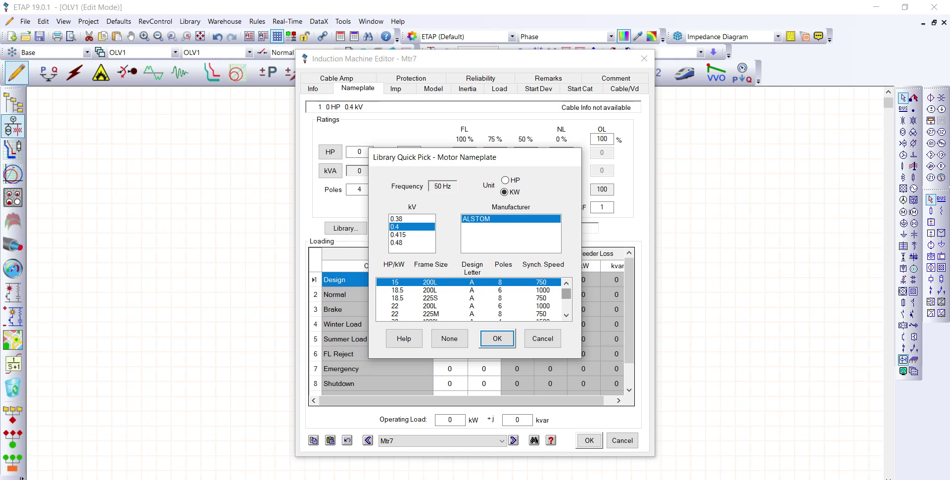
pyautogui.moveTo(566, 293); pyautogui.dragTo(566, 306)
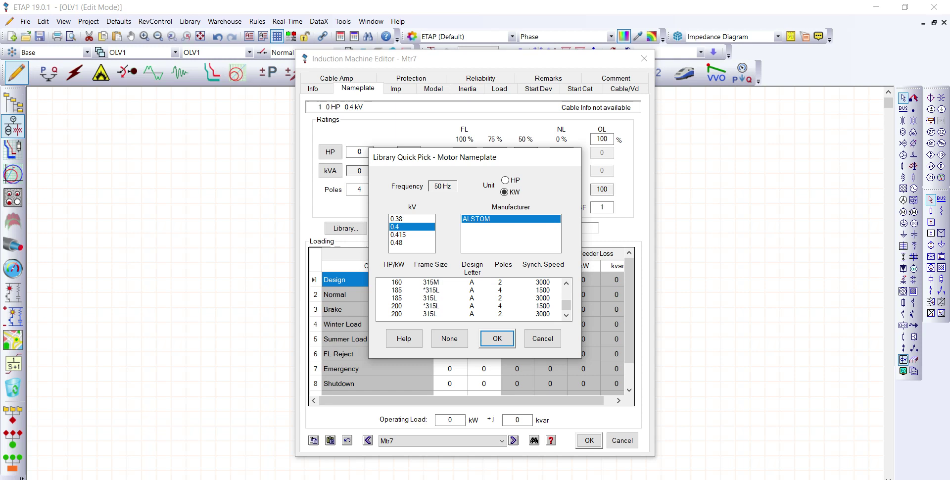
pyautogui.click(470, 313)
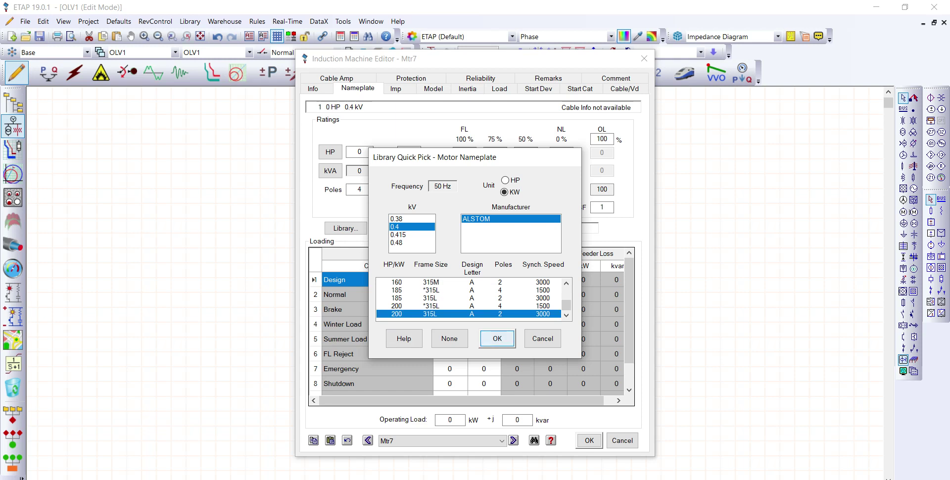
pyautogui.click(497, 338)
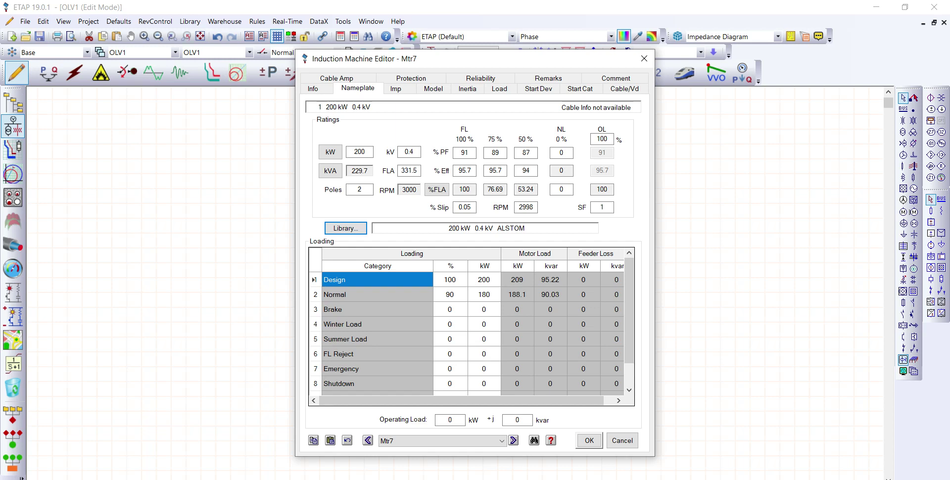
pyautogui.click(589, 440)
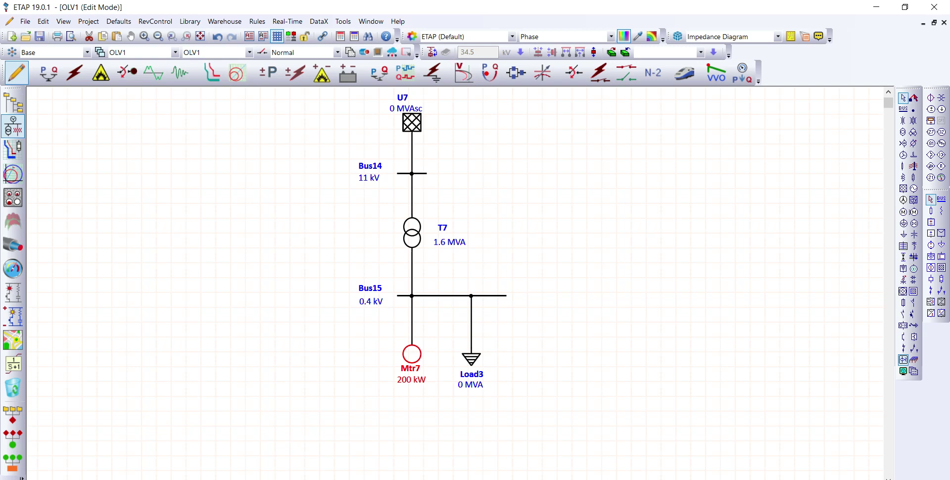
# Set Mtr7's quantity to 5 so it shows as 5x200 kW.
pyautogui.doubleClick(412, 354)
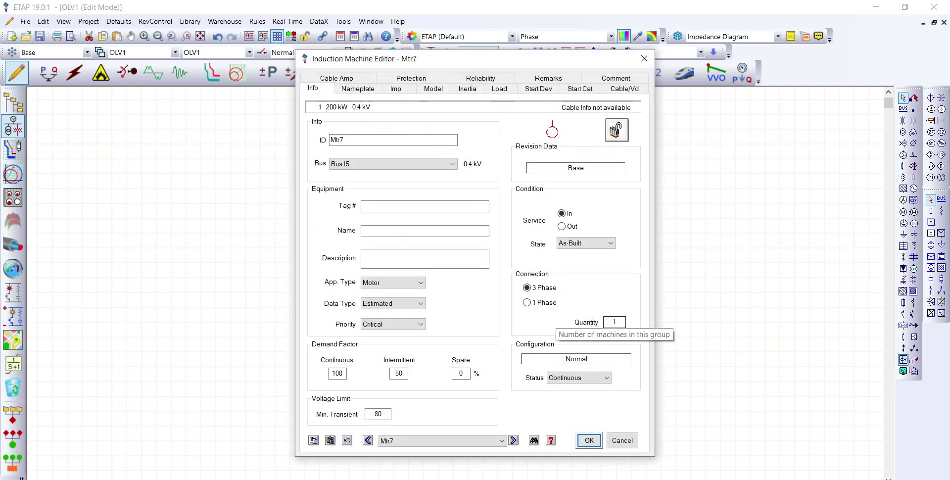
pyautogui.doubleClick(614, 322)
pyautogui.write('1')
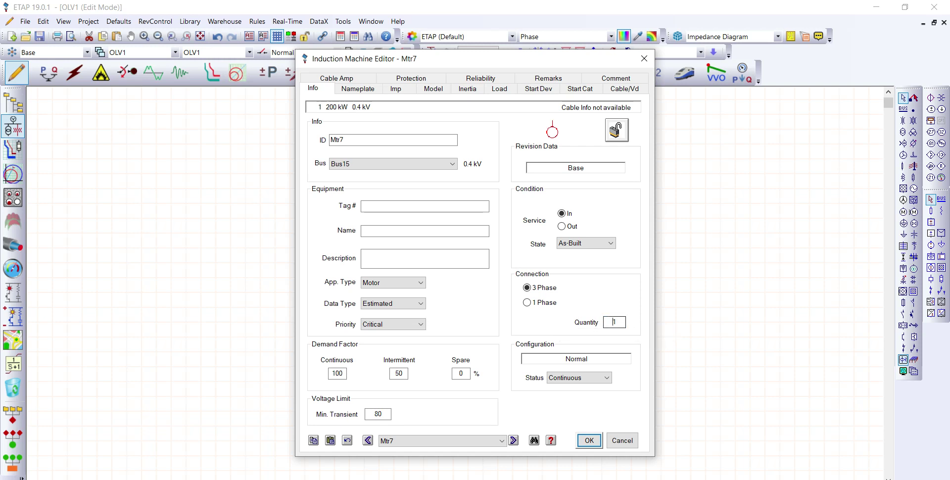
pyautogui.write('5')
pyautogui.press('Return')
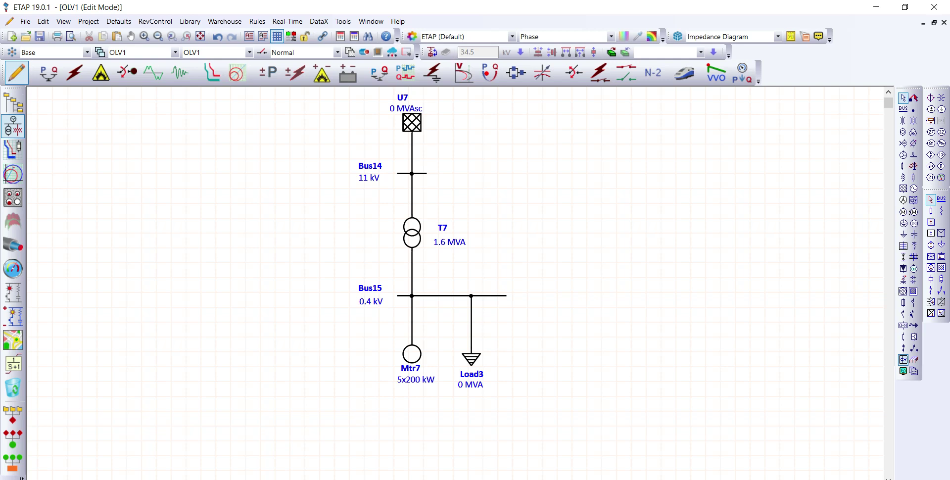
# Enter 0.4 MVA as Load3's rating on its Loading tab.
pyautogui.doubleClick(471, 358)
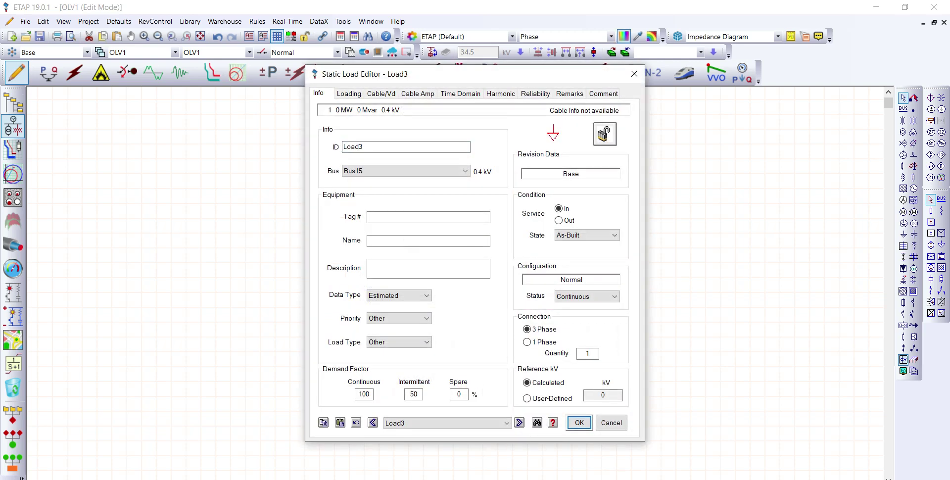
pyautogui.hotkey('ctrl', 'Tab')
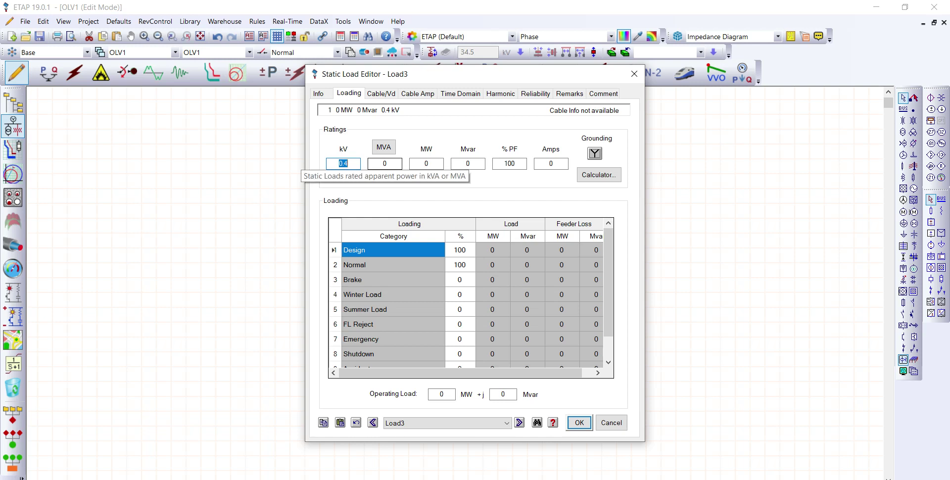
pyautogui.press('Tab')
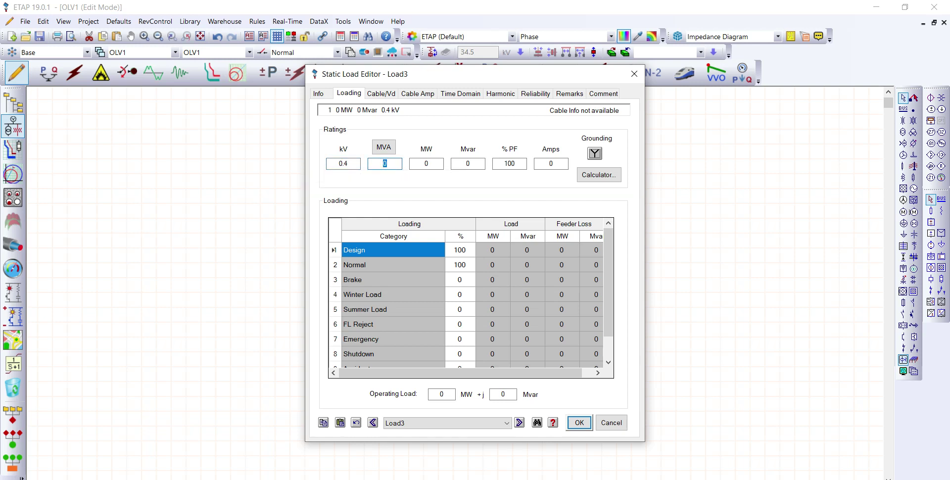
pyautogui.click(384, 163)
pyautogui.hotkey('shift', 'End')
pyautogui.write('0.4')
pyautogui.press('Return')
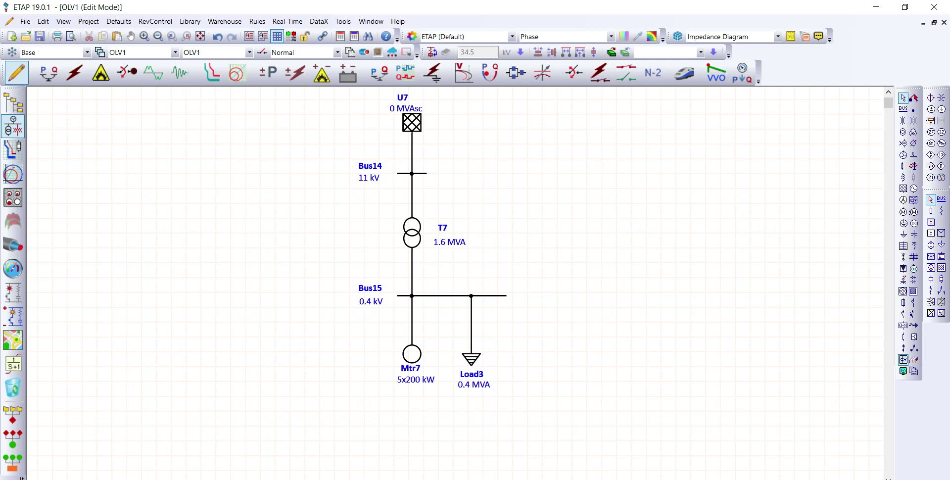
pyautogui.click(412, 122)
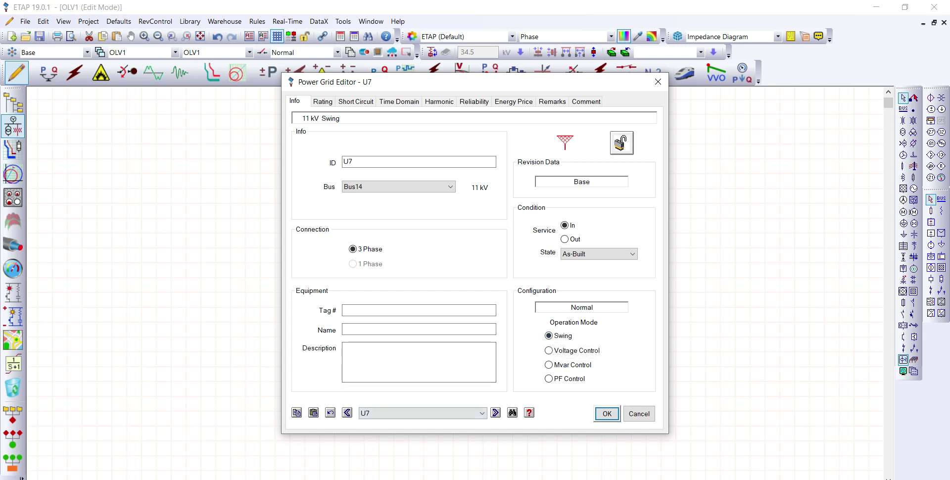
pyautogui.click(607, 414)
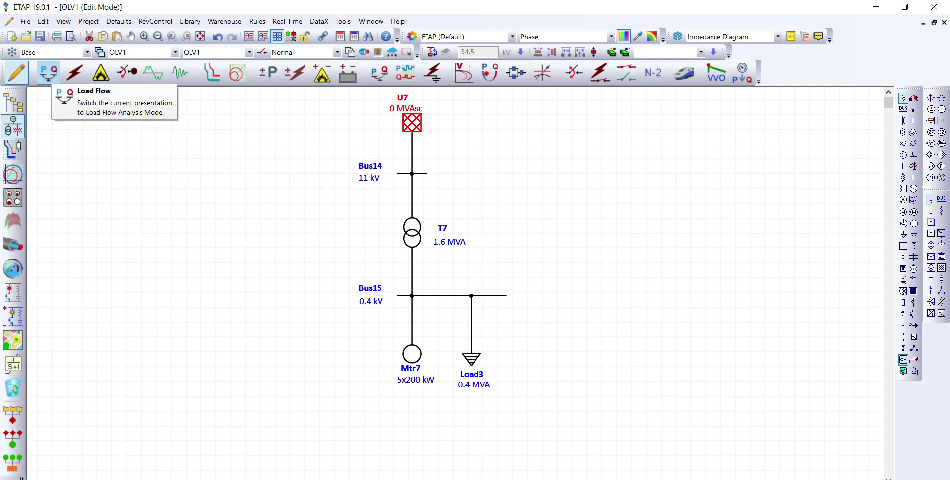
# Switch to Load Flow Analysis, check the study case's Alert limits, and close it.
pyautogui.click(48, 72)
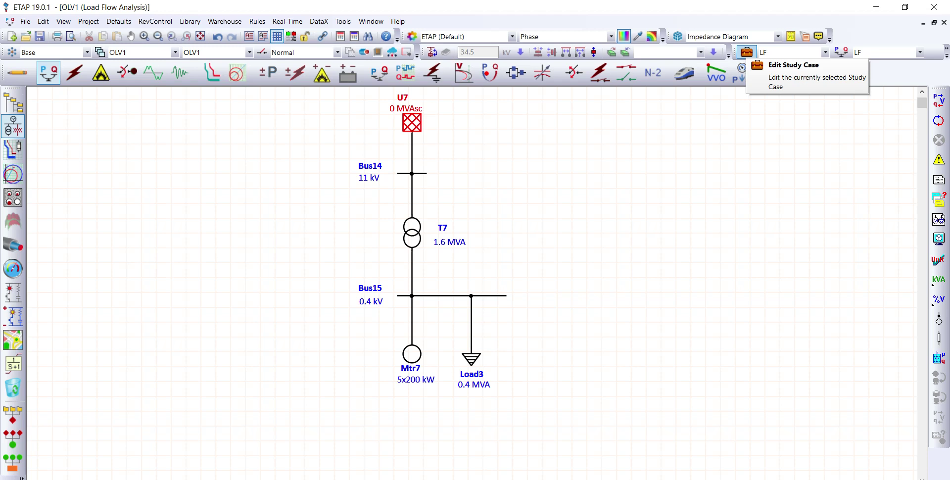
pyautogui.click(746, 52)
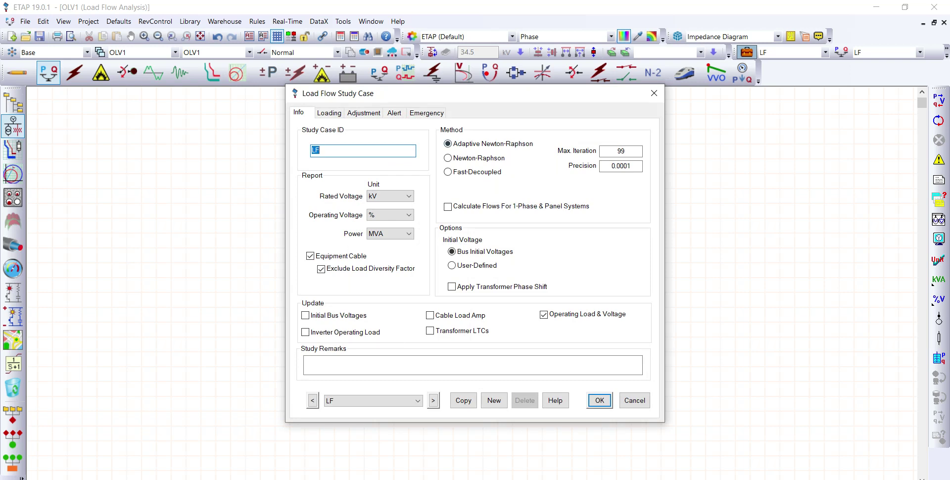
pyautogui.click(394, 113)
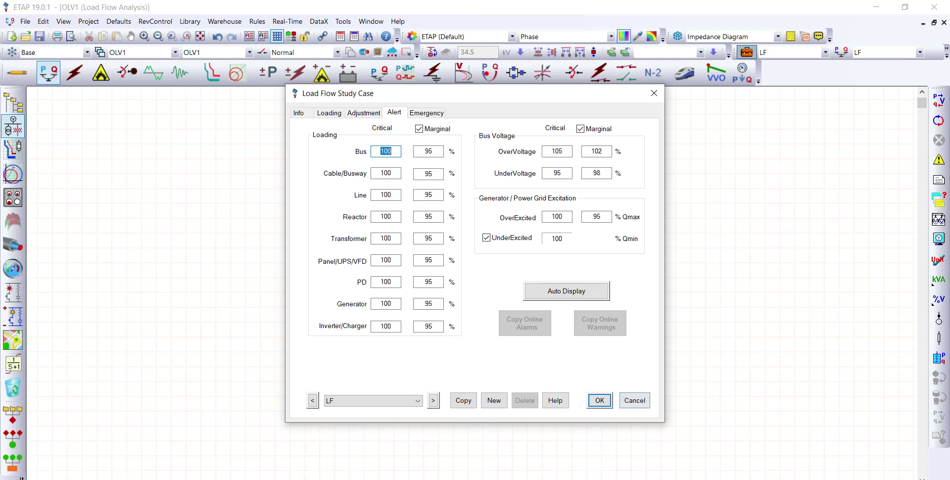
pyautogui.click(599, 401)
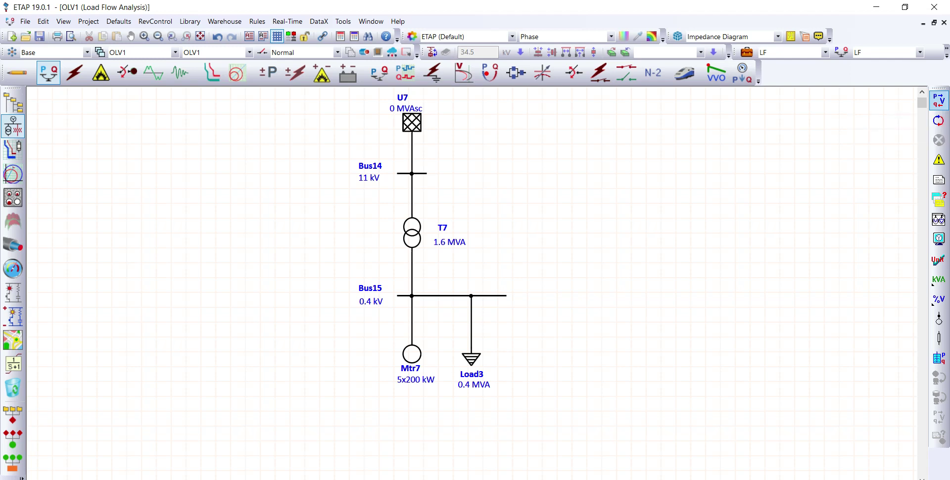
# Run the load flow to show Bus14 at 100 %, Bus15 at 97.03 %, 1545 kVA from U7.
pyautogui.click(939, 100)
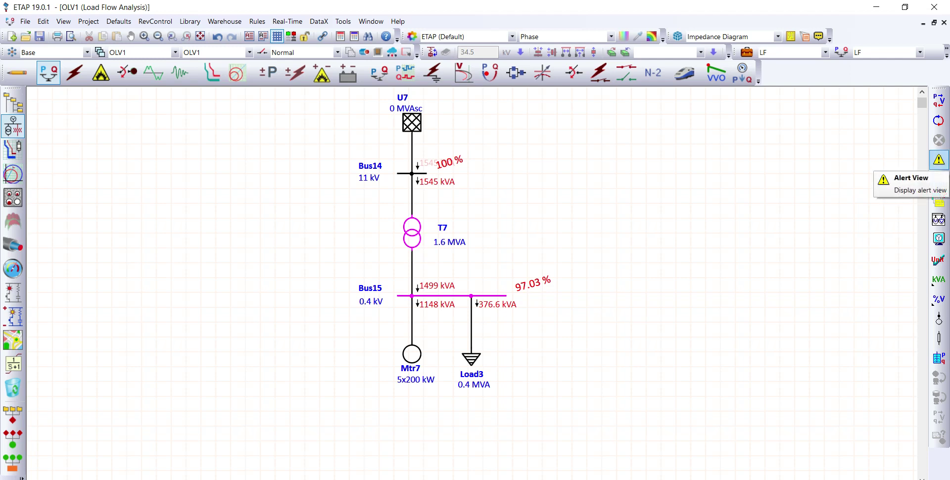
pyautogui.click(939, 160)
pyautogui.moveTo(624, 405); pyautogui.dragTo(575, 182)
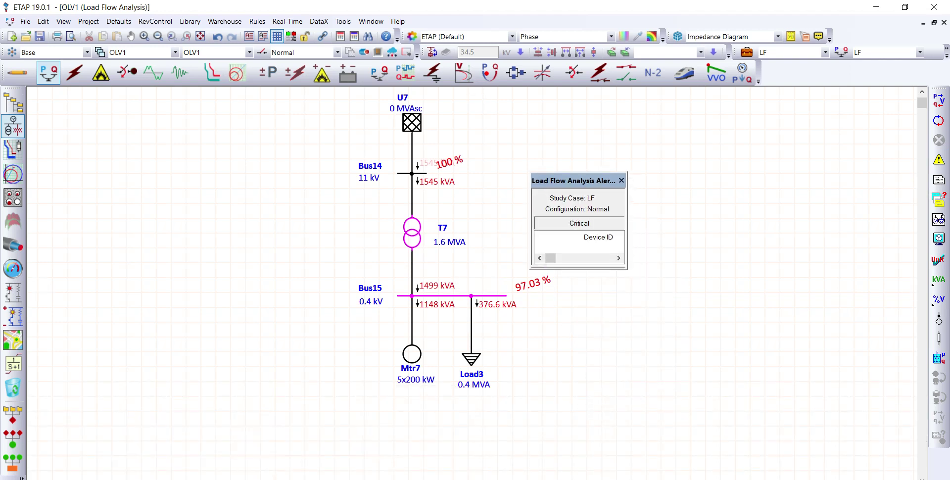
pyautogui.moveTo(627, 217); pyautogui.dragTo(753, 218)
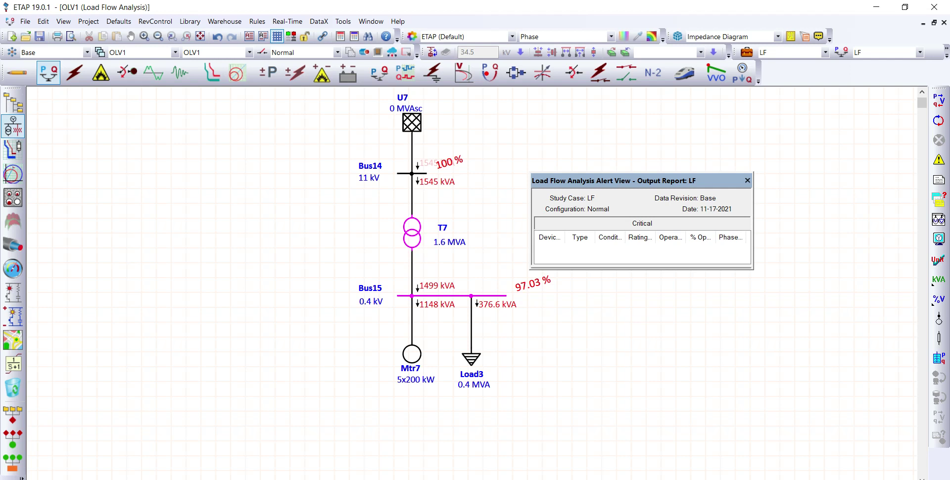
pyautogui.moveTo(754, 214); pyautogui.dragTo(891, 214)
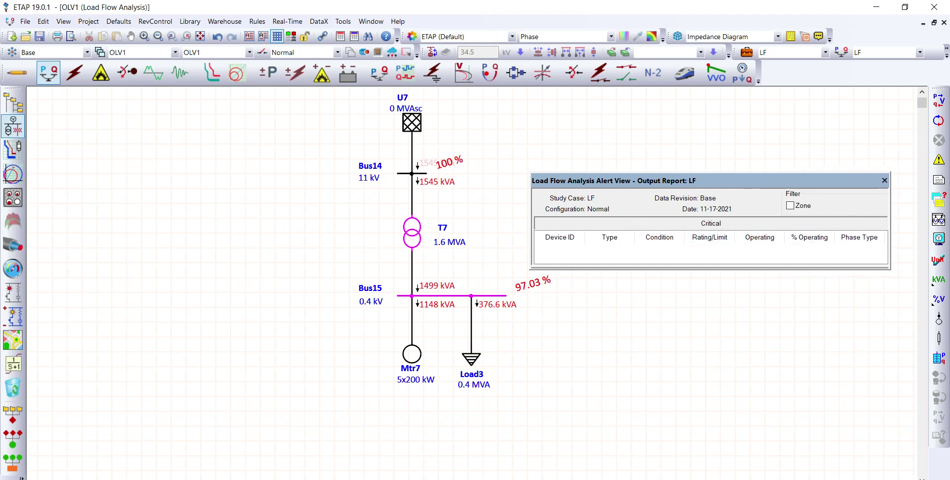
pyautogui.moveTo(530, 220); pyautogui.dragTo(254, 220)
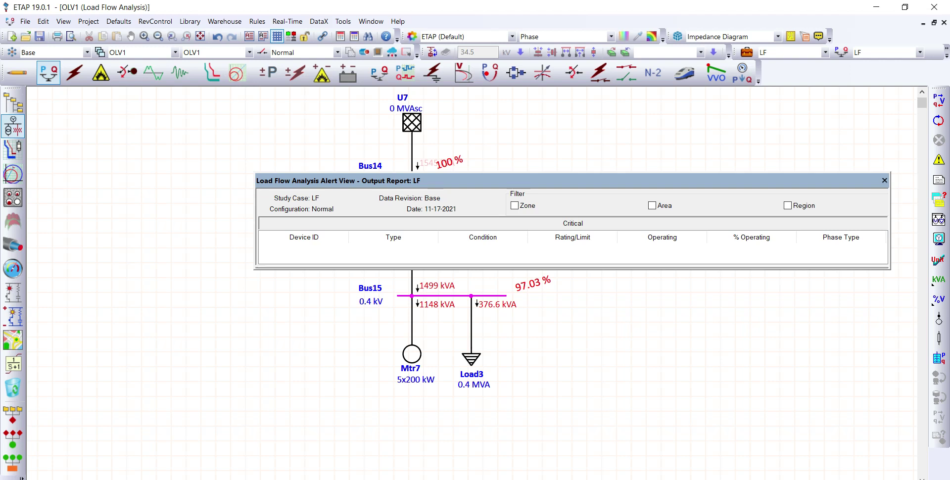
pyautogui.moveTo(613, 269); pyautogui.dragTo(612, 420)
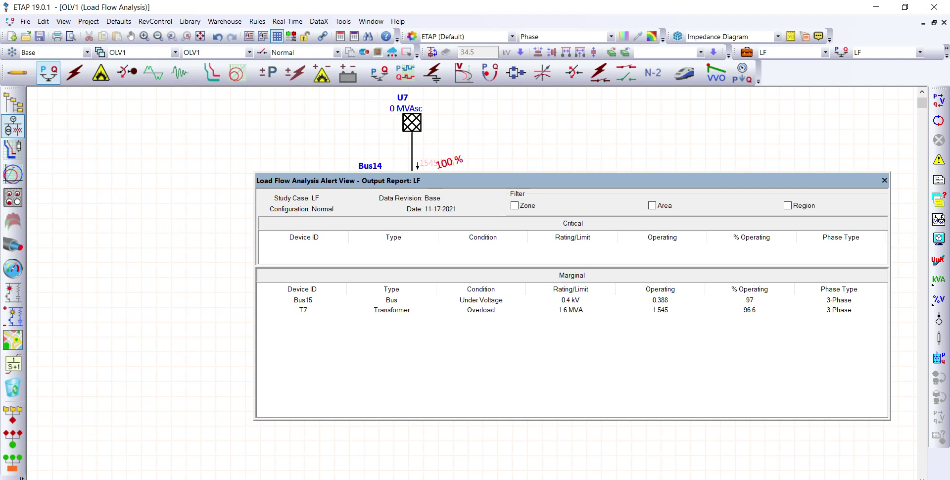
pyautogui.moveTo(592, 181); pyautogui.dragTo(428, 104)
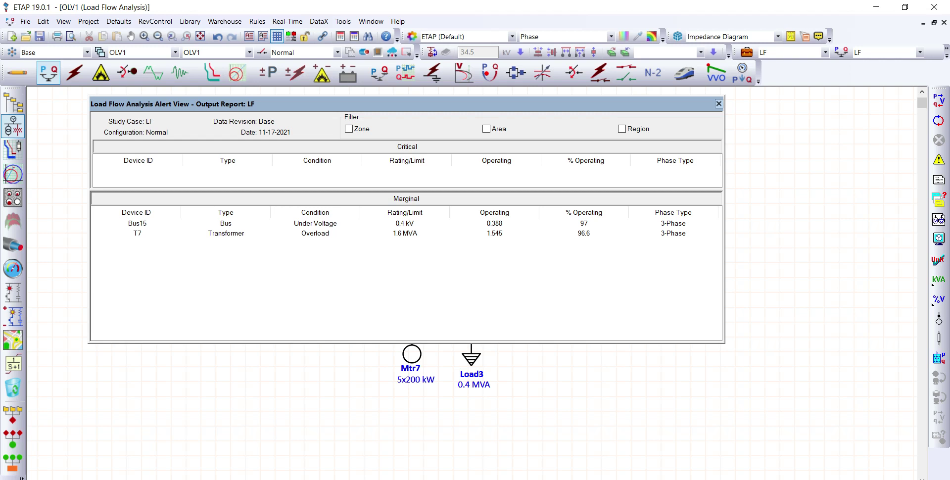
pyautogui.click(719, 103)
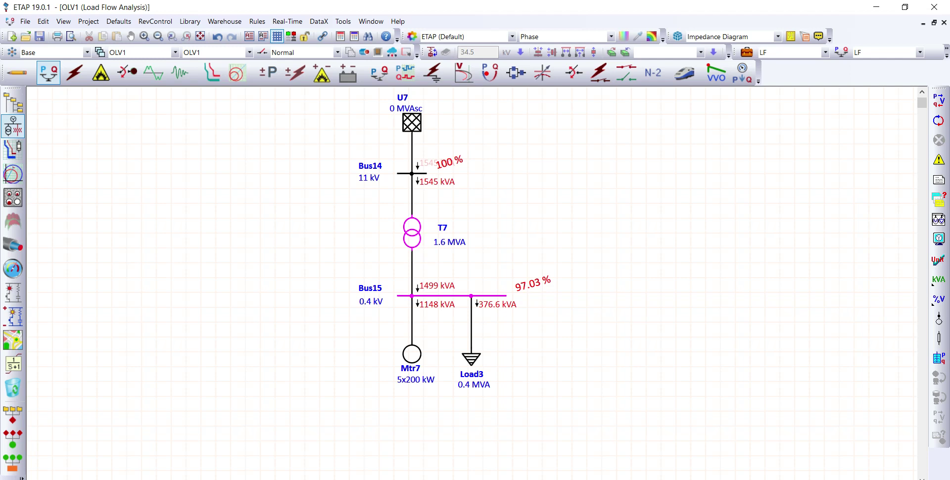
# Set transformer T7's rated MVA to 2 in its Transformer Editor.
pyautogui.click(624, 36)
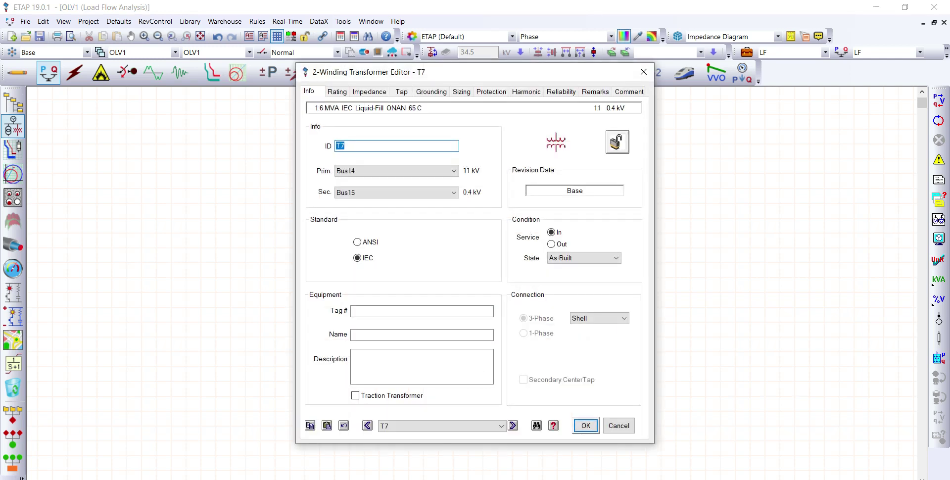
pyautogui.hotkey('ctrl', 'Tab')
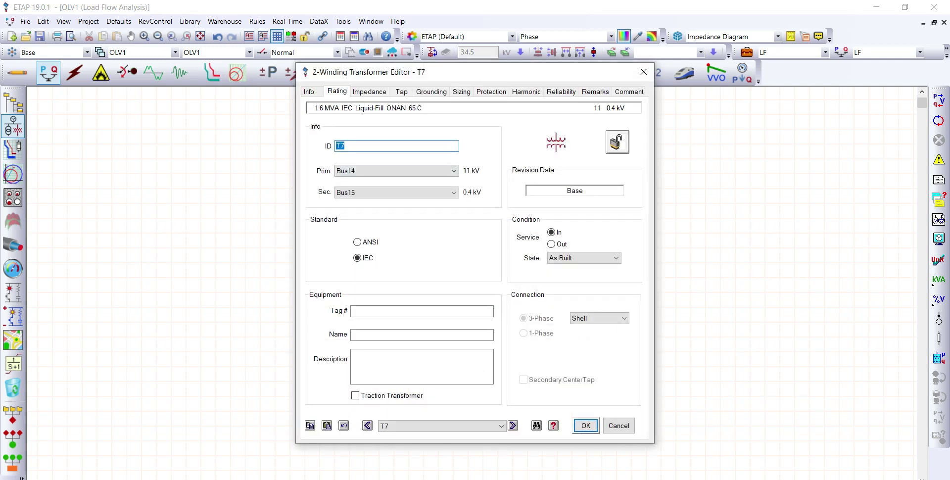
pyautogui.press('Tab')
pyautogui.press('Tab')
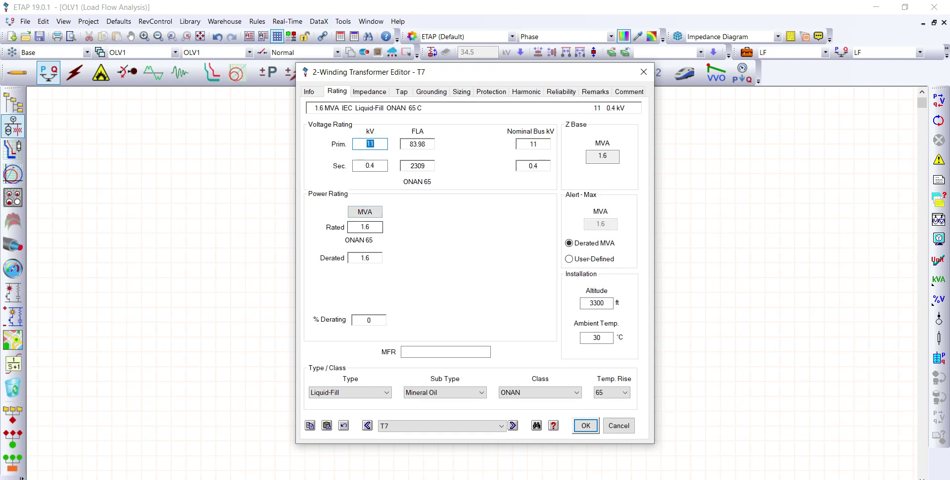
pyautogui.write('2')
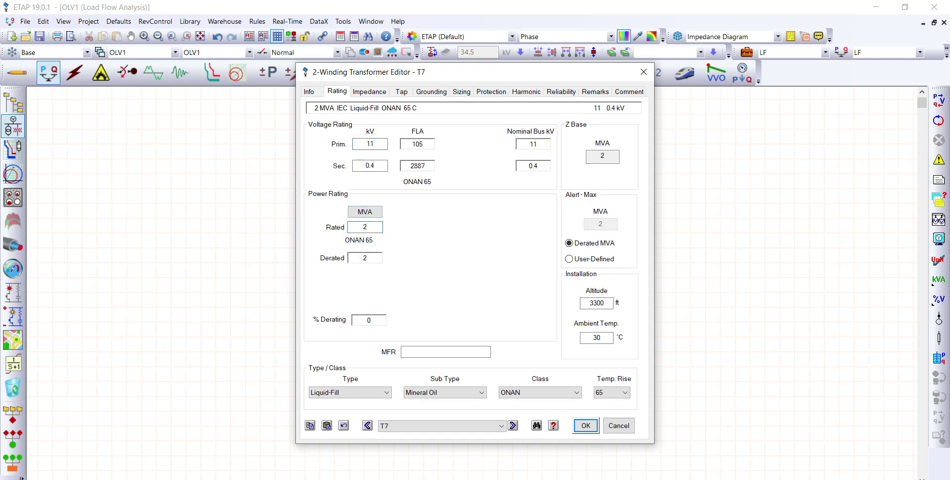
pyautogui.moveTo(483, 74); pyautogui.dragTo(221, 82)
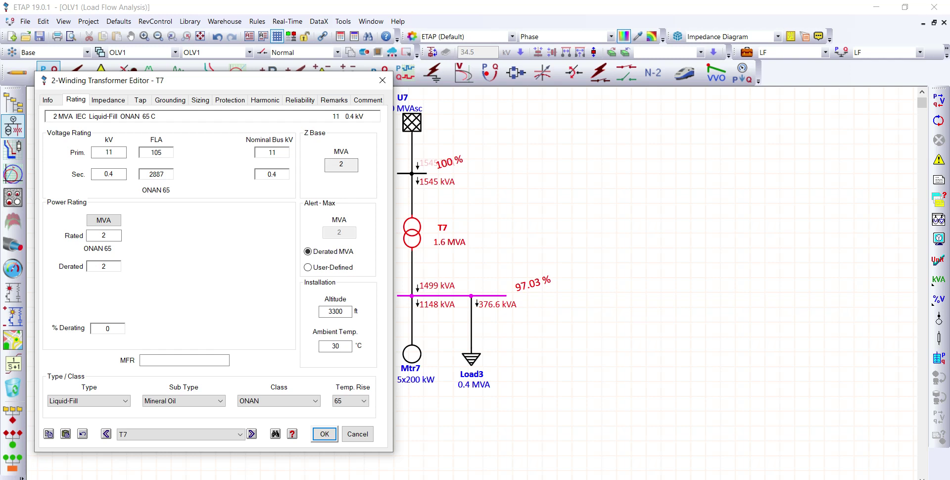
# Set T7's primary fixed tap to -2.5 % and apply the changes.
pyautogui.moveTo(213, 81); pyautogui.dragTo(288, 81)
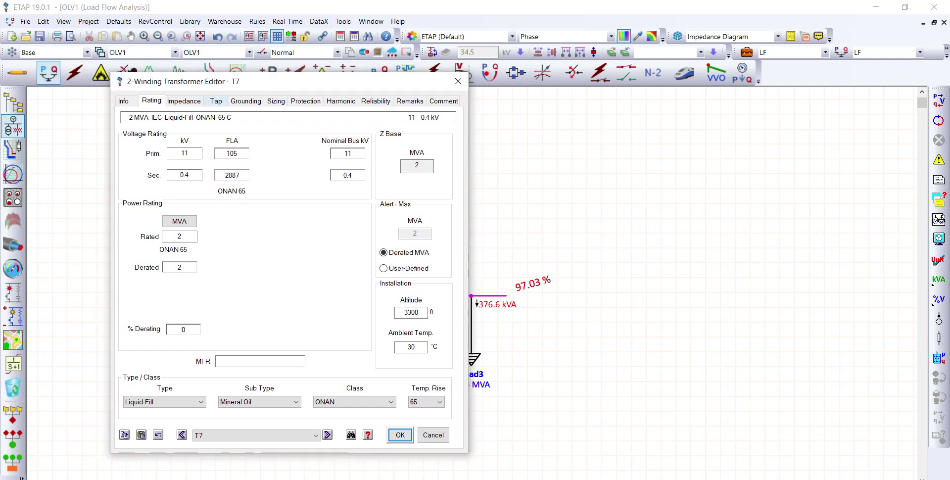
pyautogui.click(215, 101)
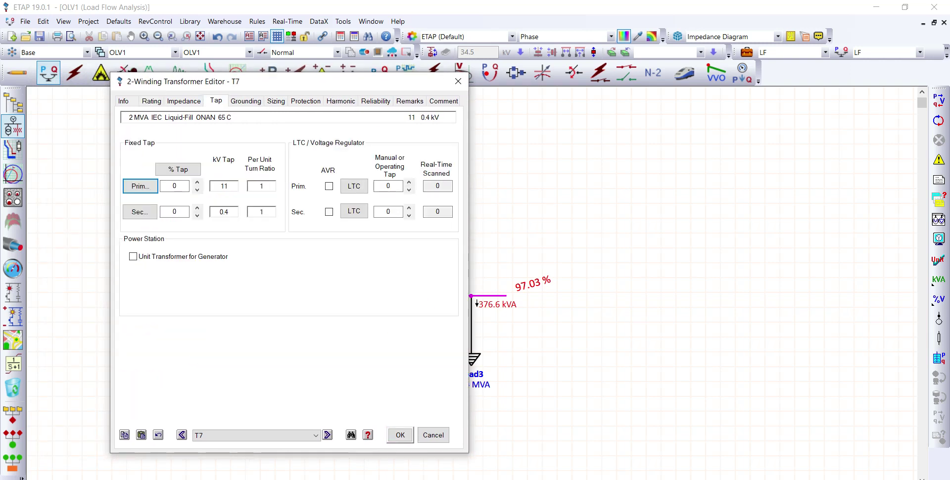
pyautogui.moveTo(304, 82); pyautogui.dragTo(217, 87)
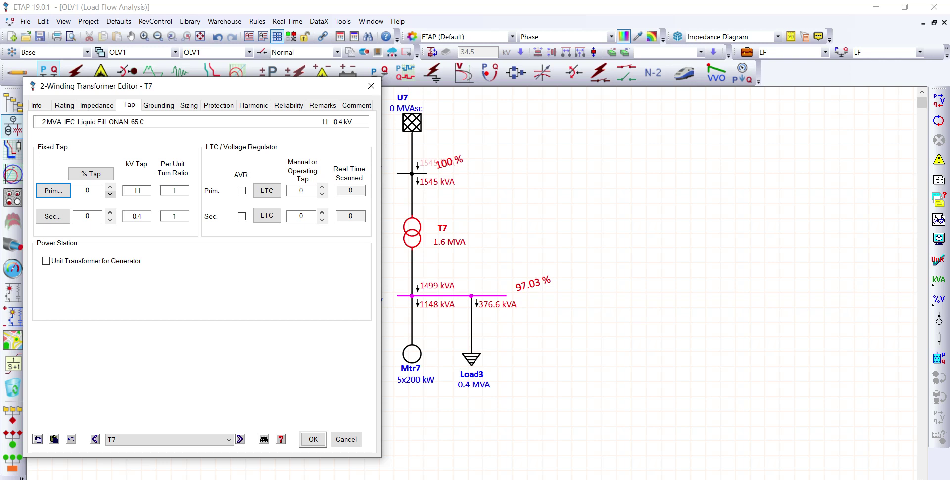
pyautogui.click(110, 193)
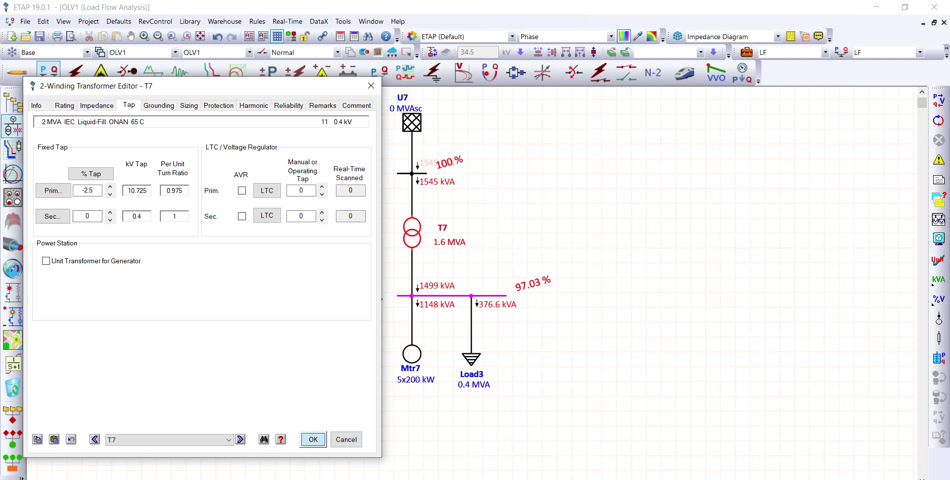
pyautogui.click(313, 439)
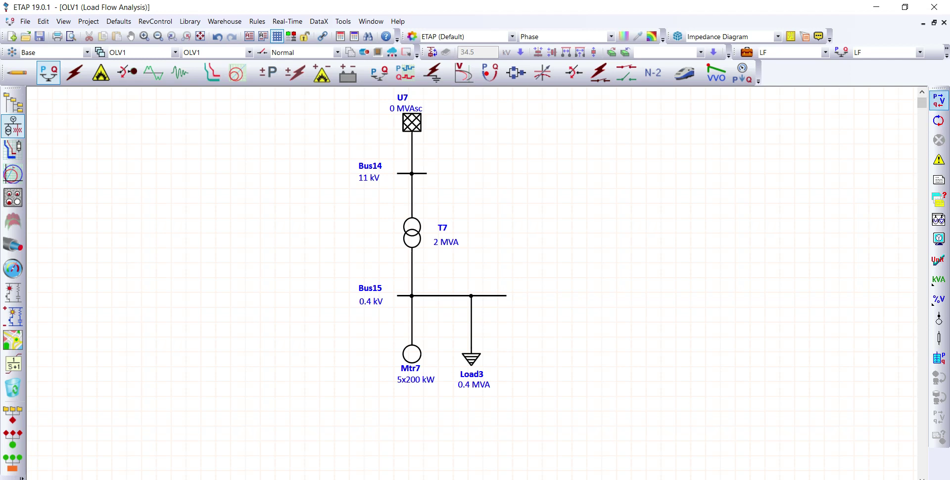
# Rerun the load flow study with the 2 MVA T7 transformer.
pyautogui.click(939, 101)
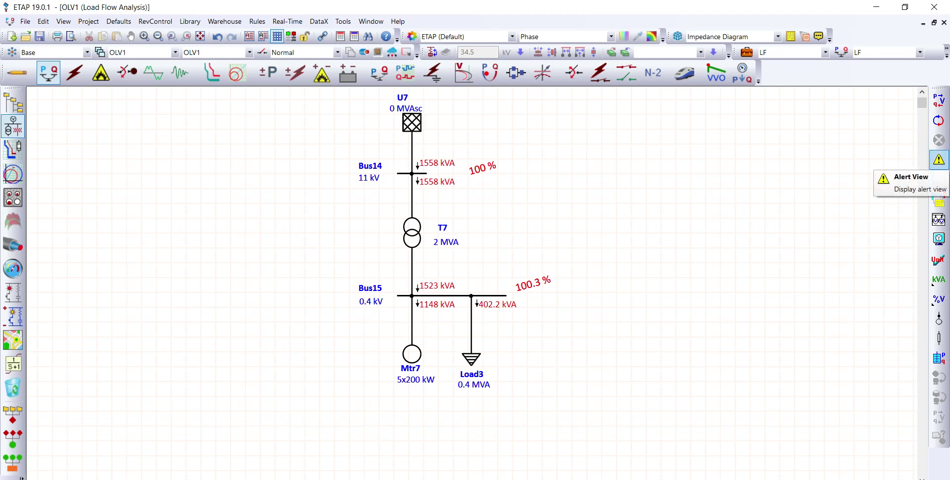
pyautogui.click(939, 159)
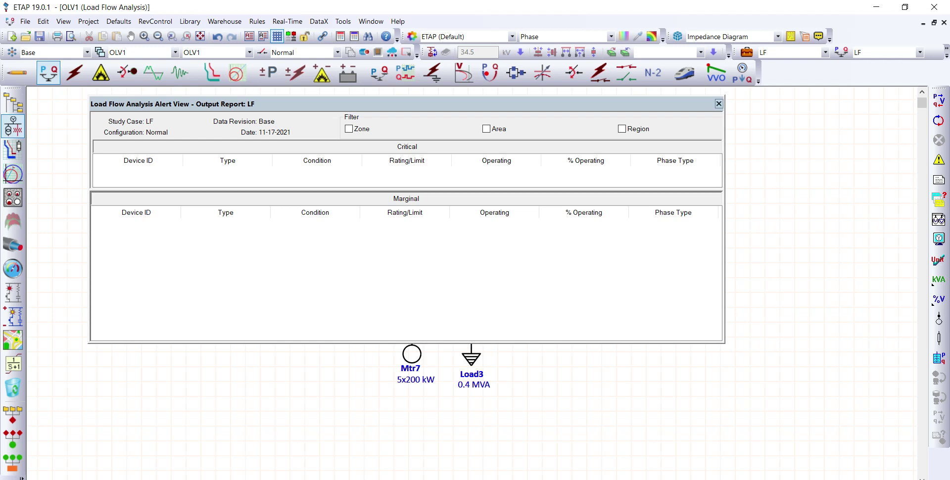
pyautogui.click(719, 103)
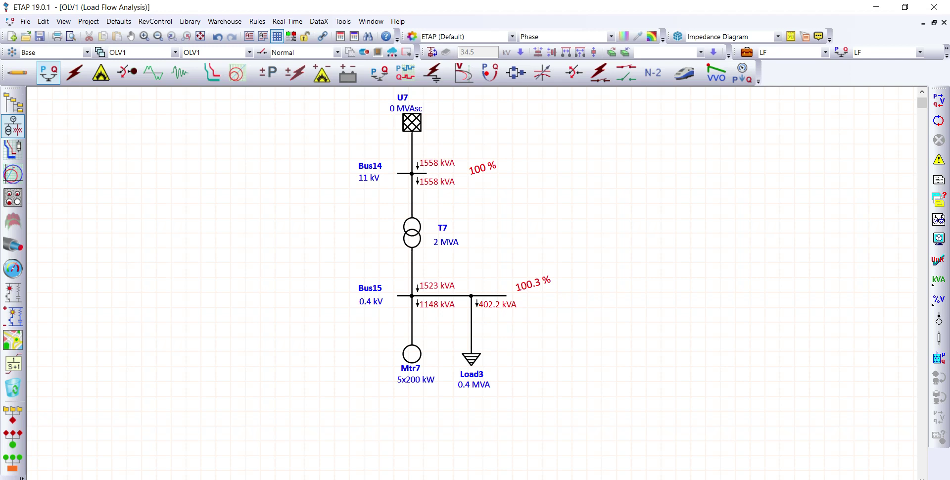